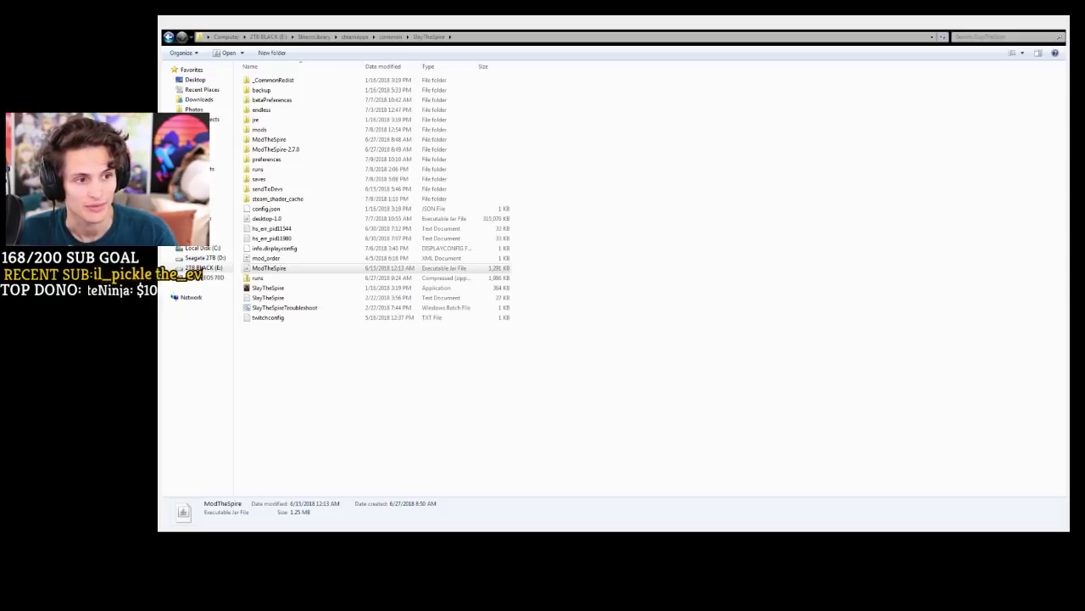
Clear the selection in the SlayTheSpire install folder and switch over to Steam
left_click(464, 381)
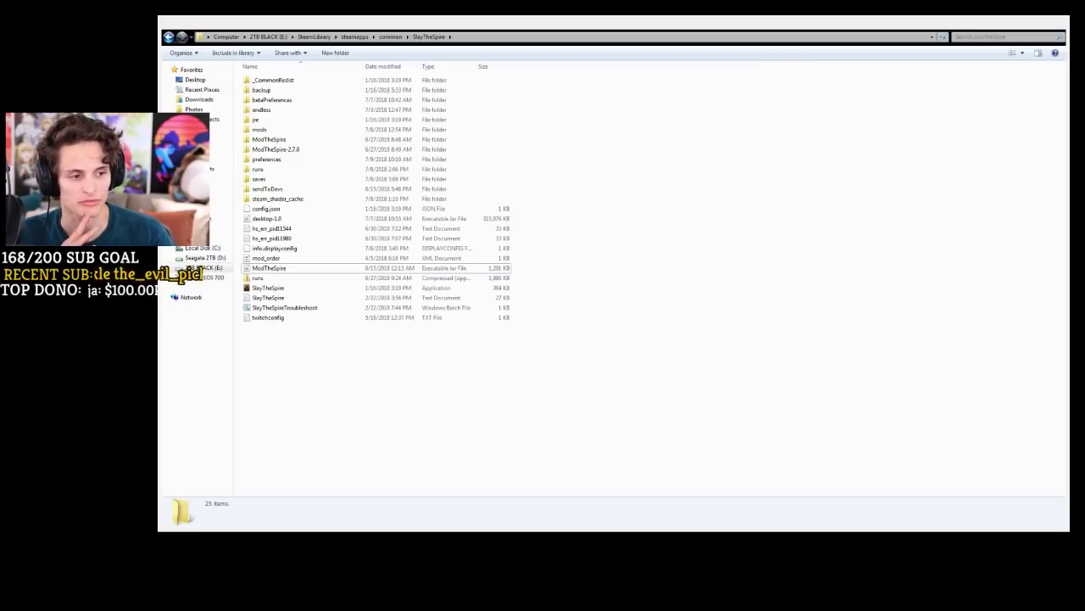
key("alt+Tab")
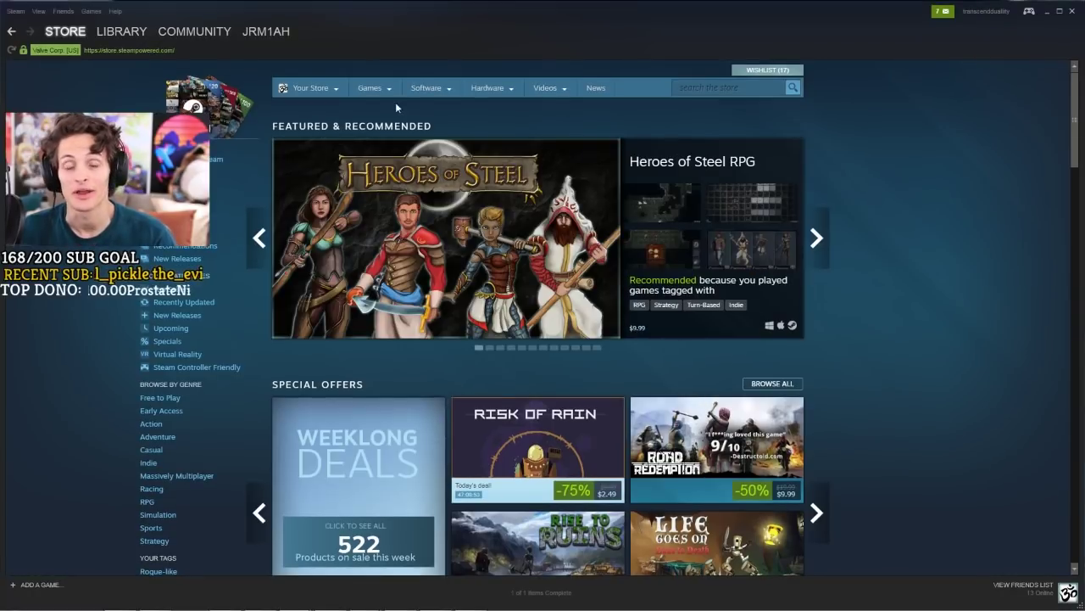
Browse Slay the Spire's local files from its Properties in the Steam library
left_click(119, 33)
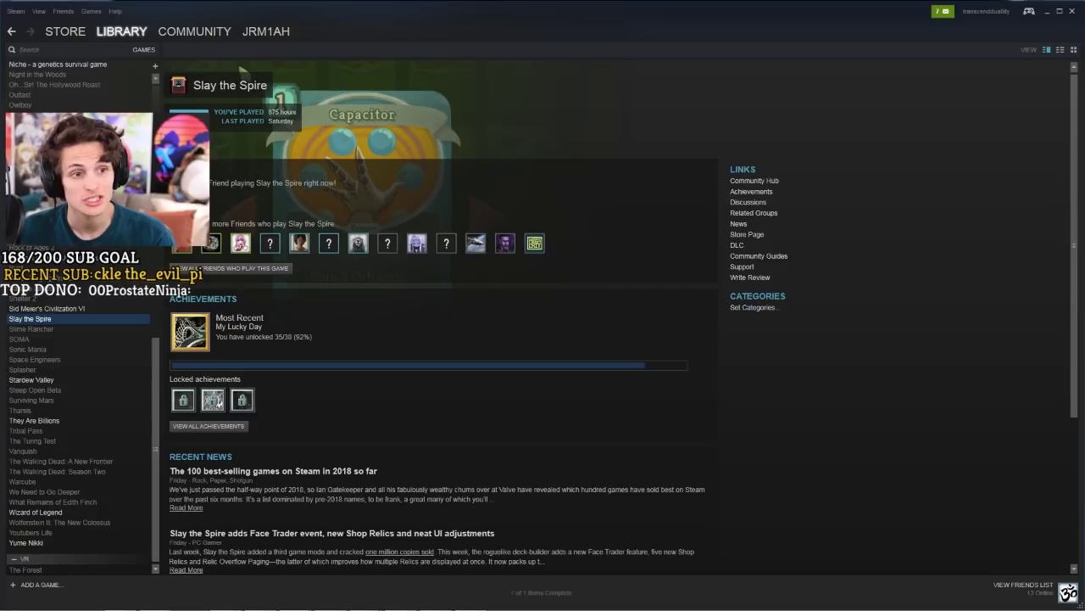
right_click(70, 318)
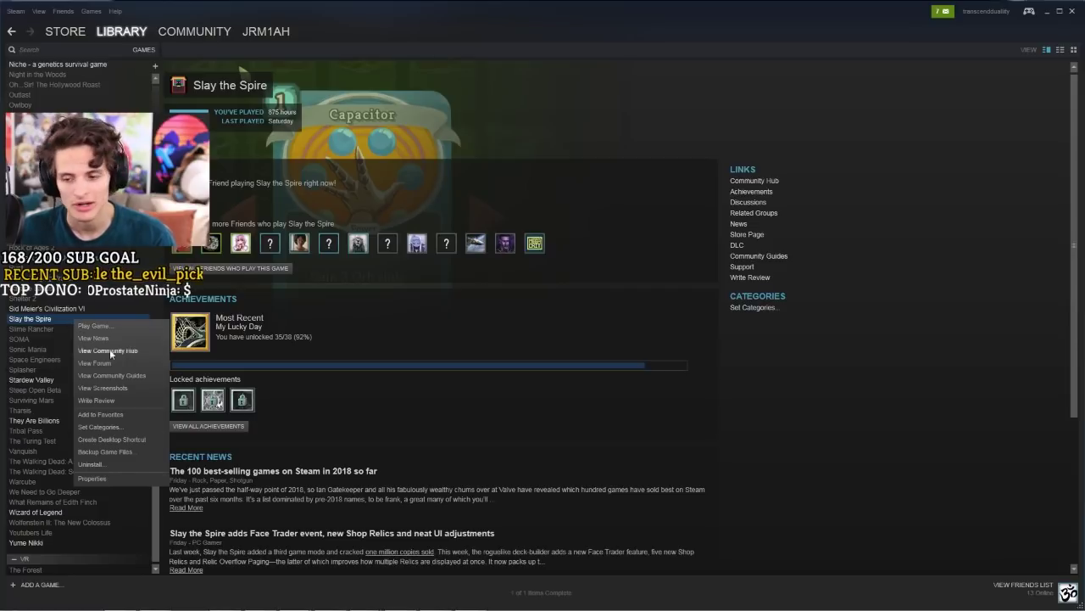
left_click(112, 478)
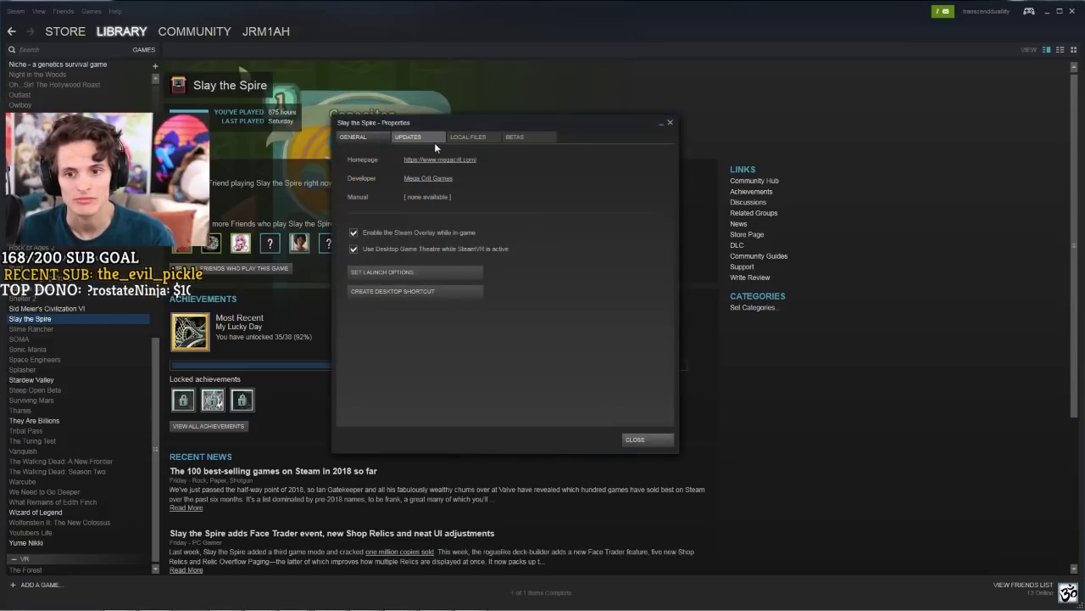
left_click(473, 138)
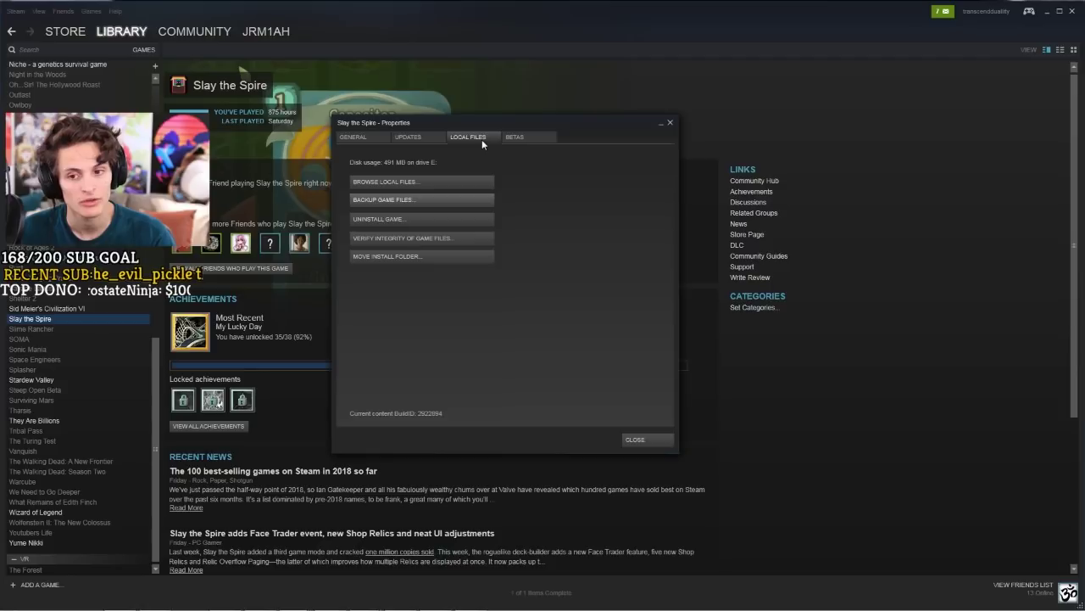
left_click(435, 183)
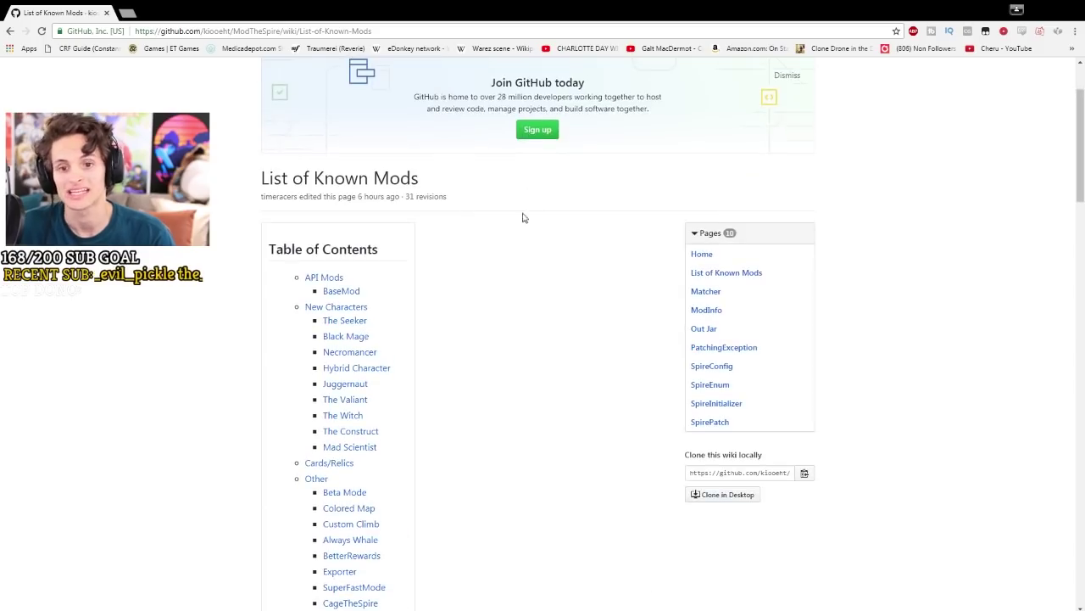
scroll(524, 218, "up", 2)
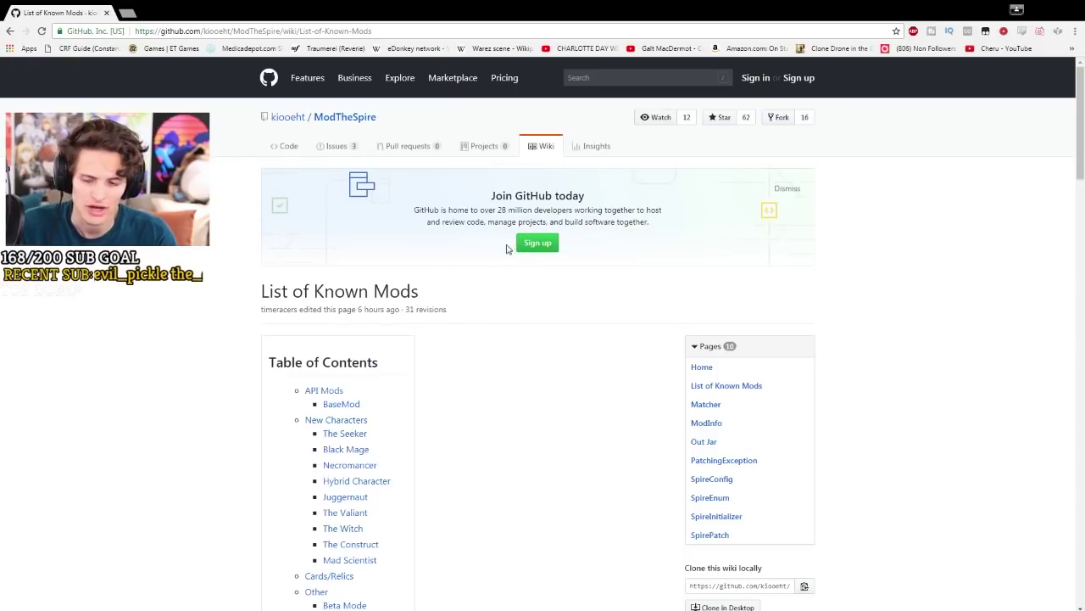
scroll(511, 246, "down", 3)
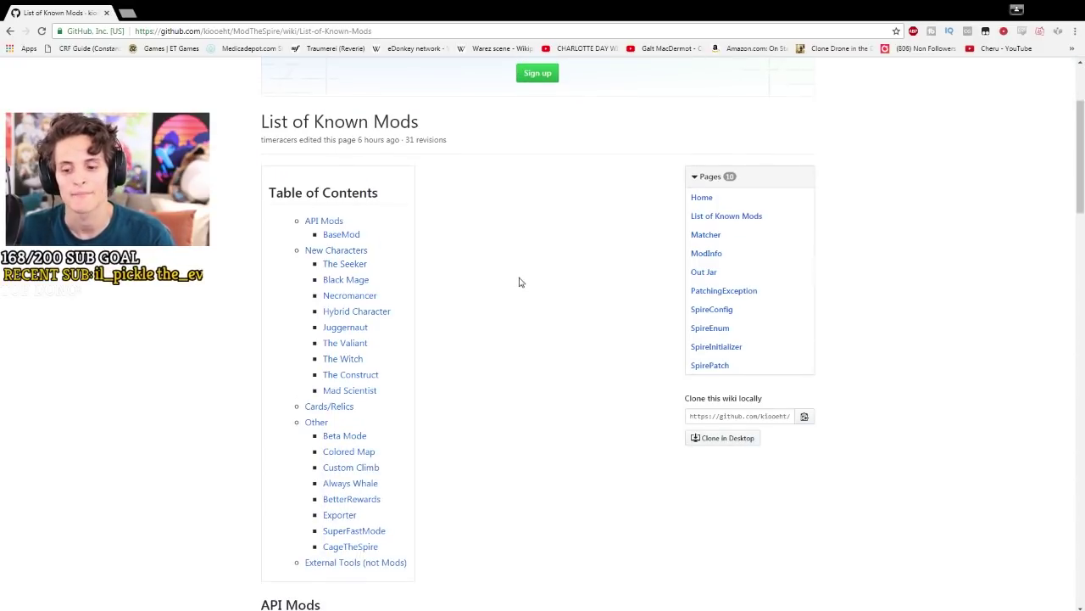
left_click(342, 235)
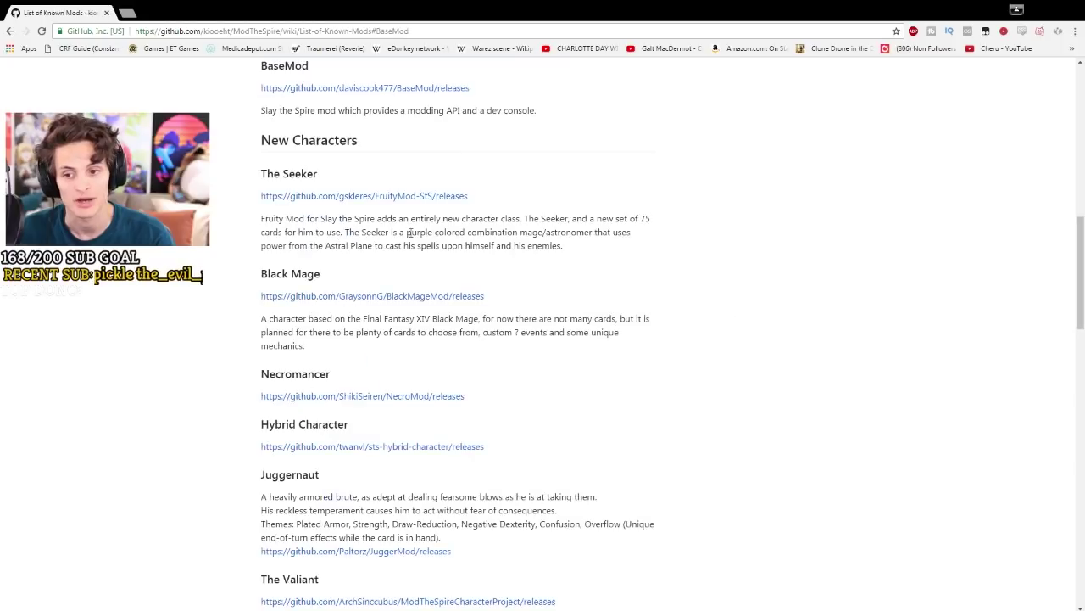
left_click(367, 90)
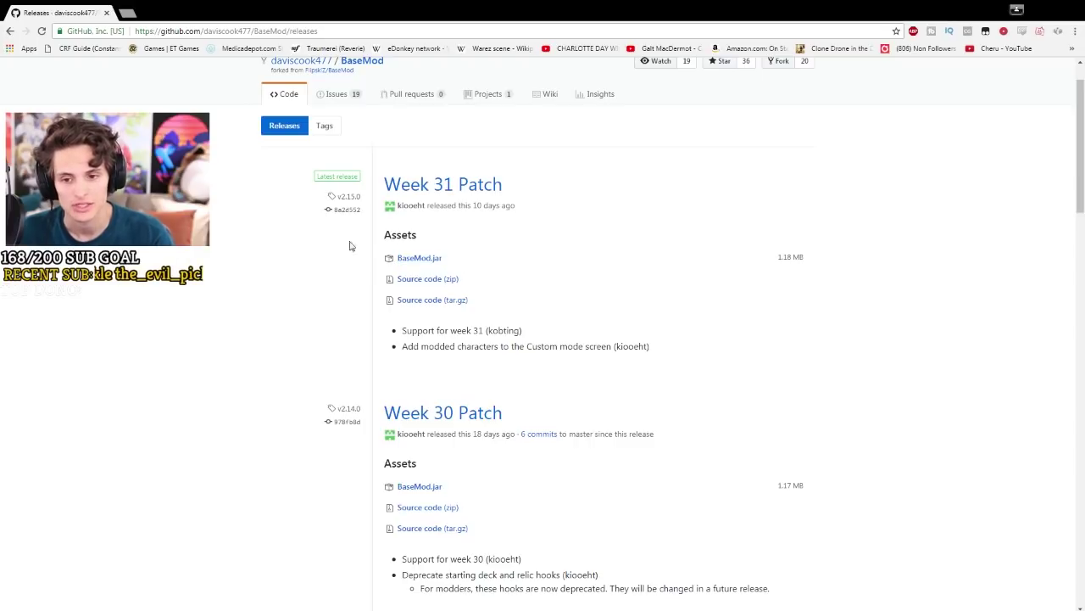
left_click(12, 32)
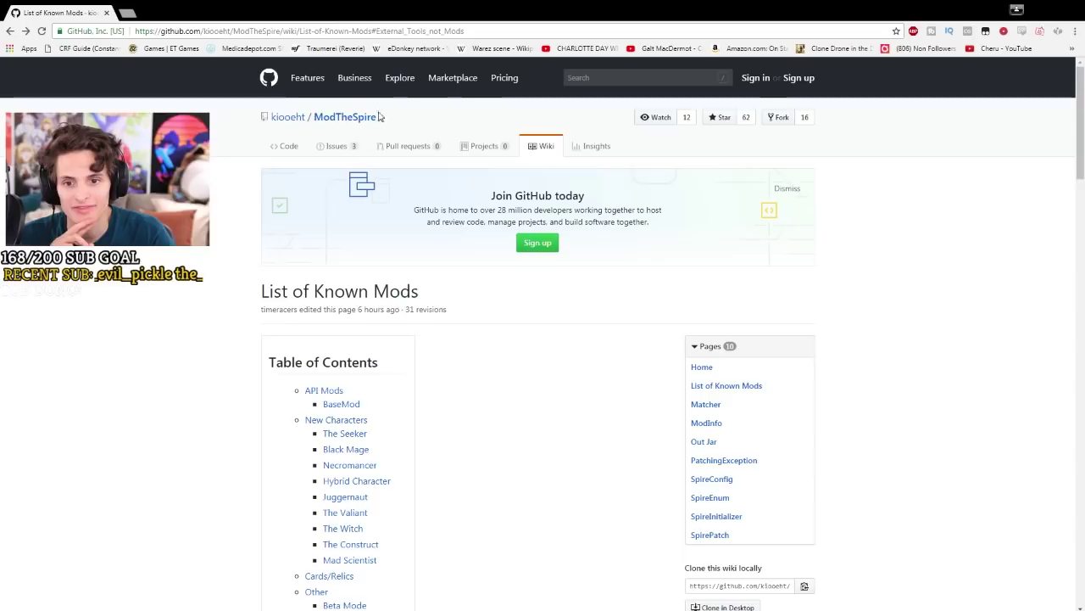
Read through the ModTheSpire repository README and open its latest v2.7.0 release
left_click(344, 119)
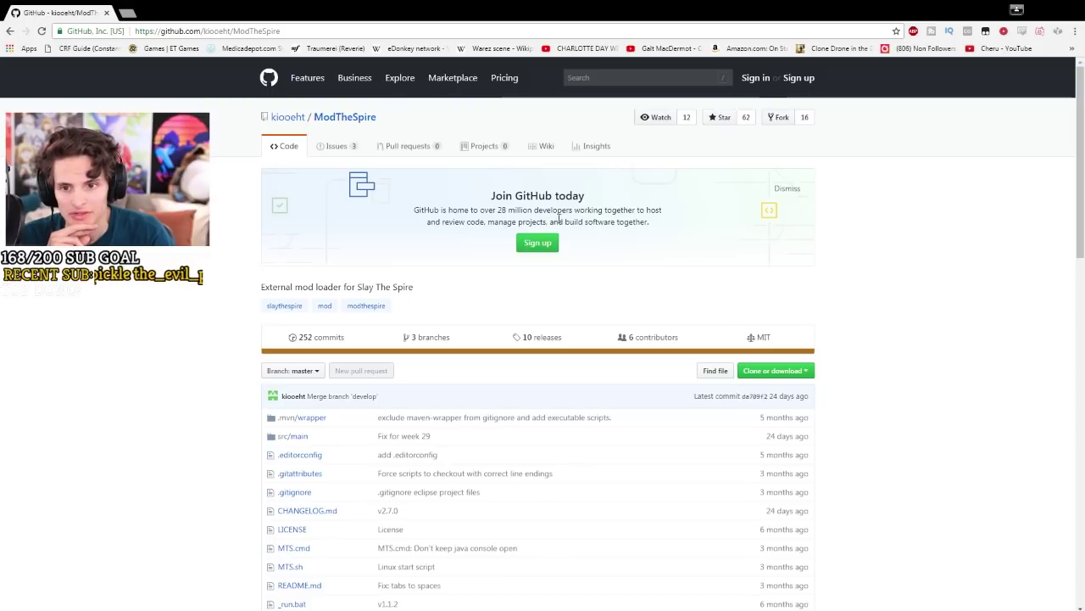
scroll(255, 278, "down", 3)
scroll(210, 273, "down", 3)
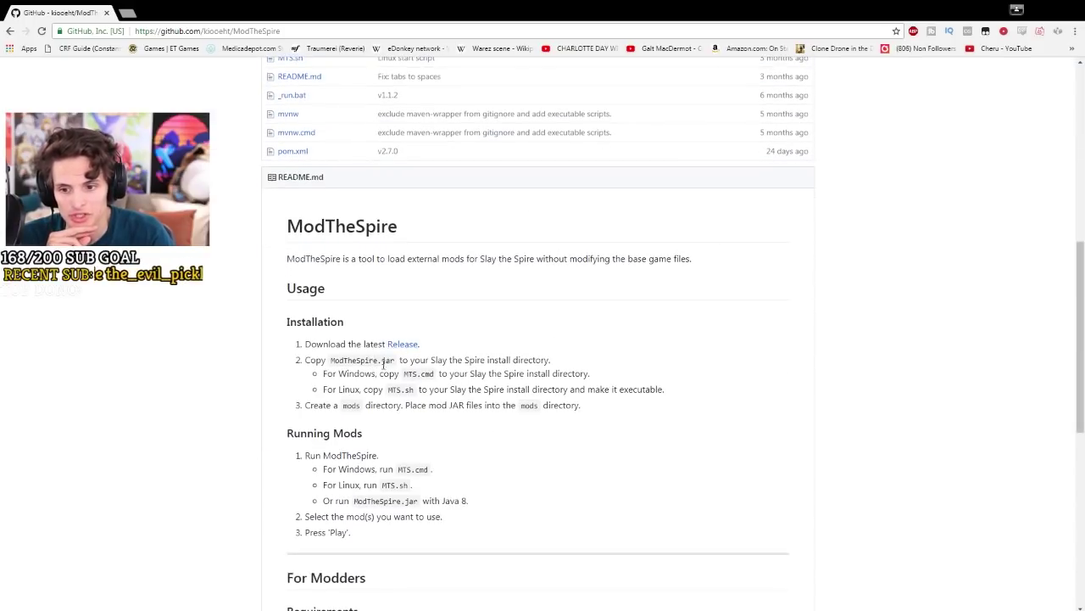
scroll(374, 363, "up", 2)
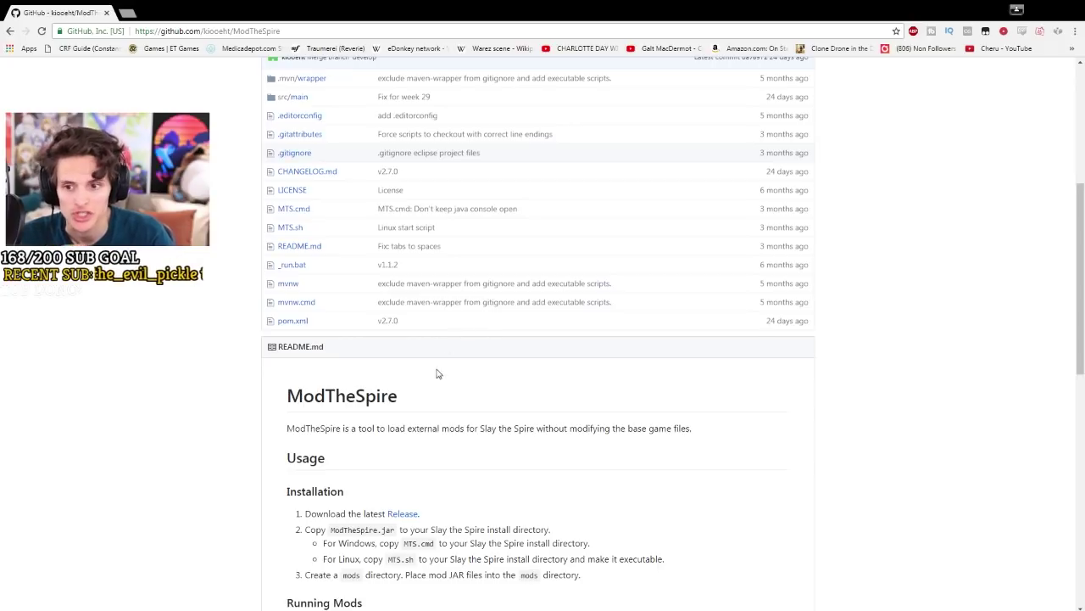
scroll(446, 364, "down", 1)
scroll(447, 363, "down", 3)
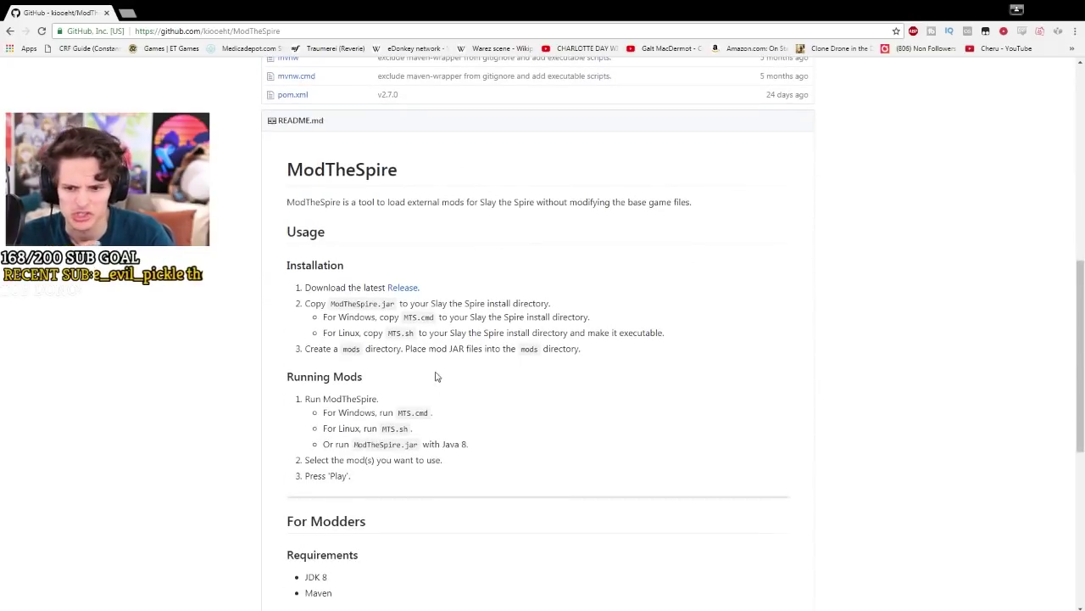
scroll(458, 305, "up", 9)
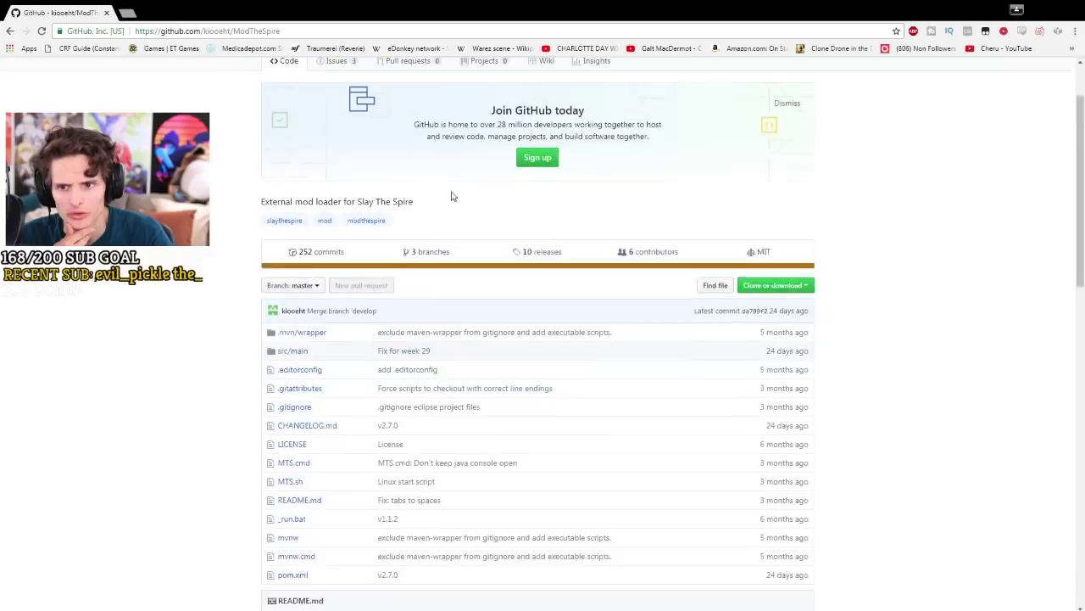
scroll(441, 324, "down", 1)
scroll(432, 314, "up", 2)
scroll(441, 339, "down", 7)
scroll(517, 352, "down", 9)
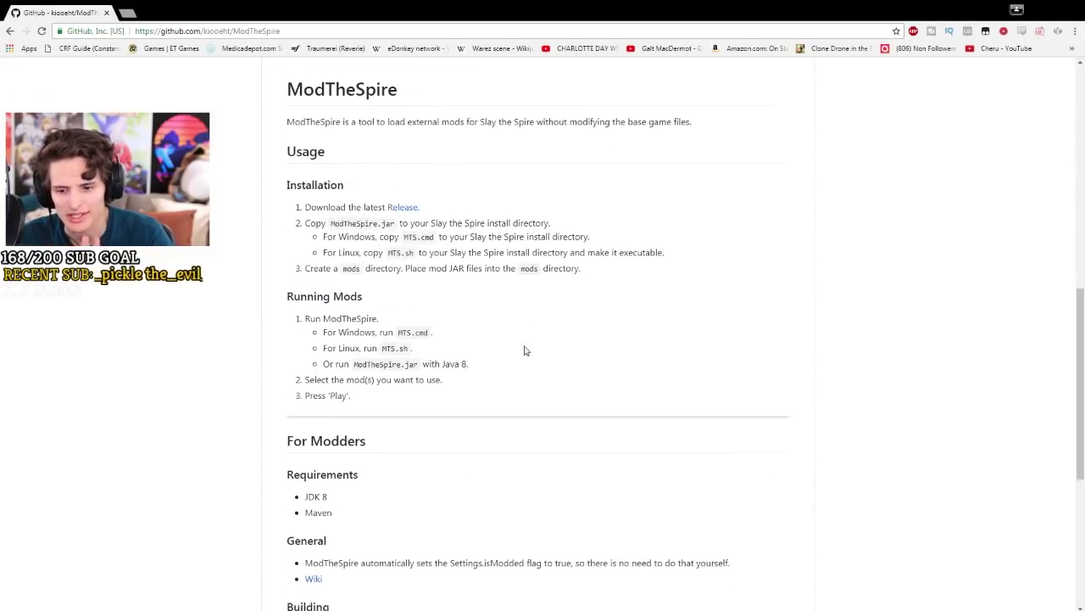
scroll(500, 351, "up", 6)
scroll(499, 351, "up", 1)
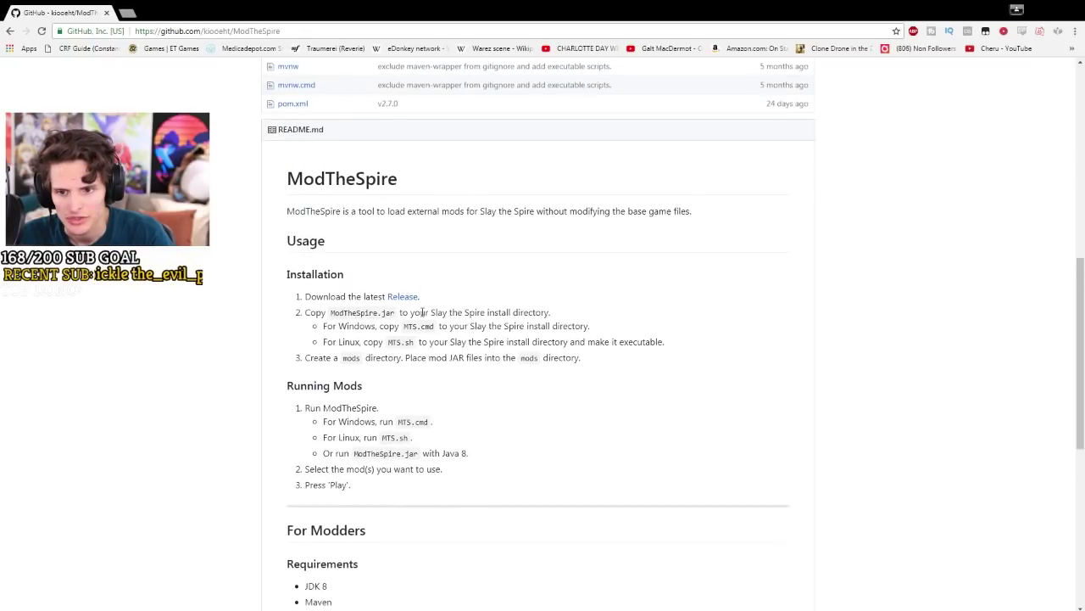
left_click(405, 295)
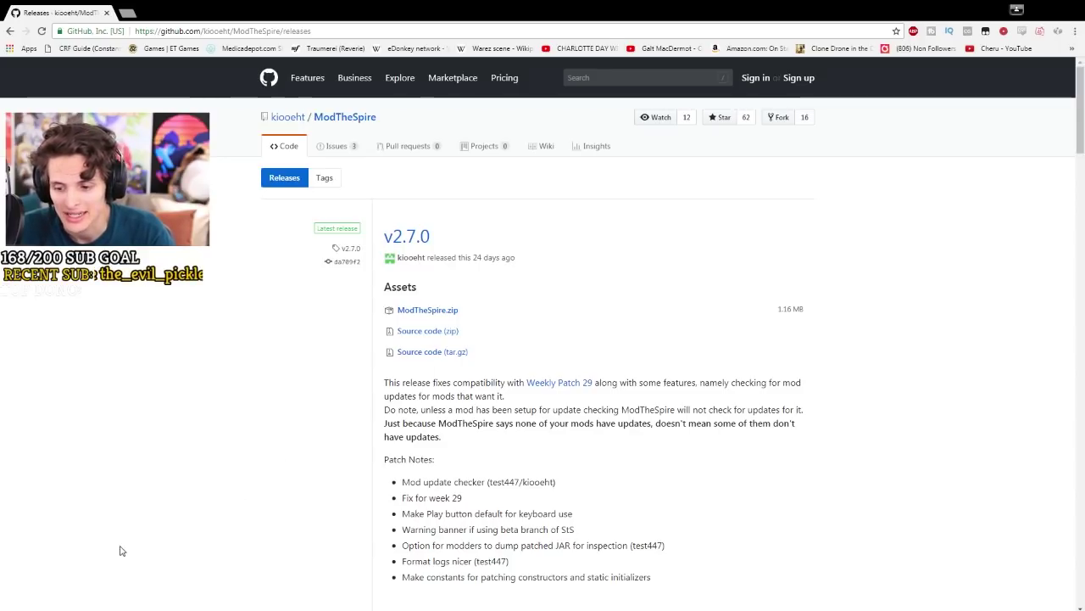
Paste the ModTheSpire-2.7.0 zip from Downloads into E:\SteamLibrary\steamapps\common\SlayTheSpire
key("alt+Tab")
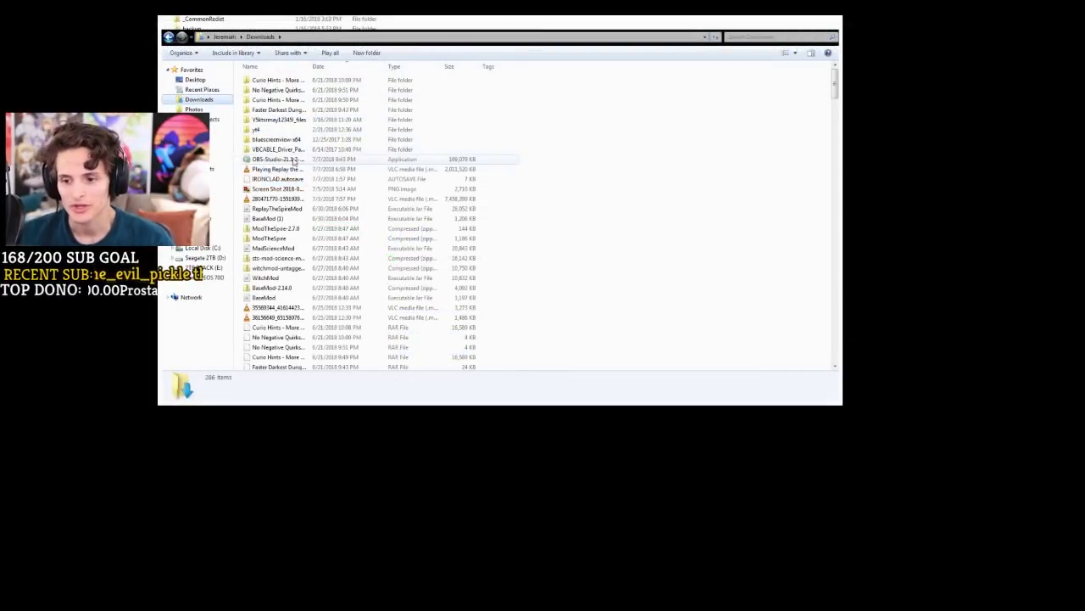
left_click(291, 228)
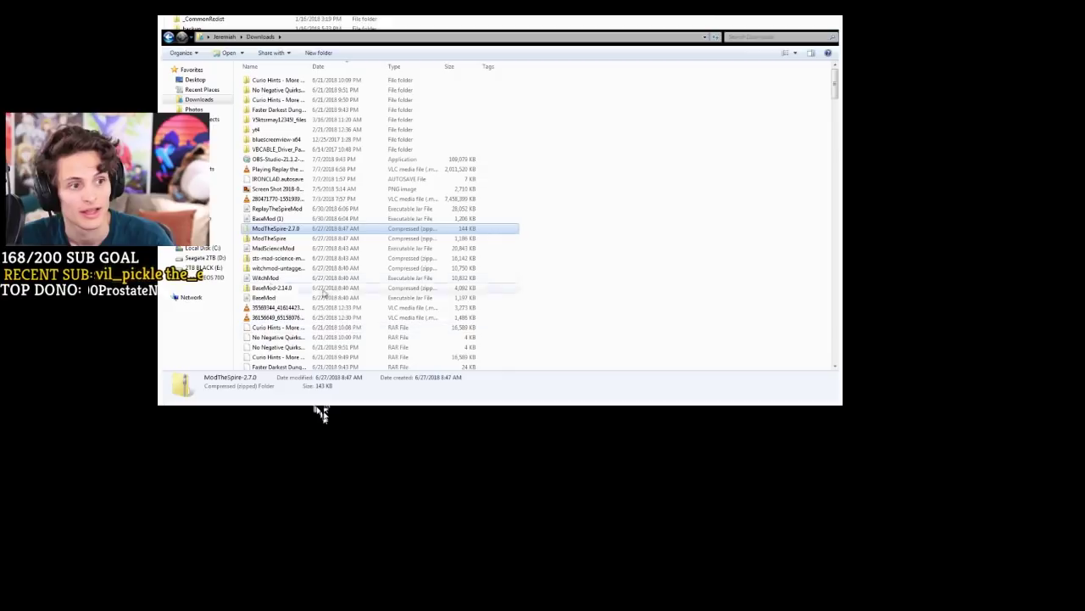
left_click(219, 267)
double_click(268, 139)
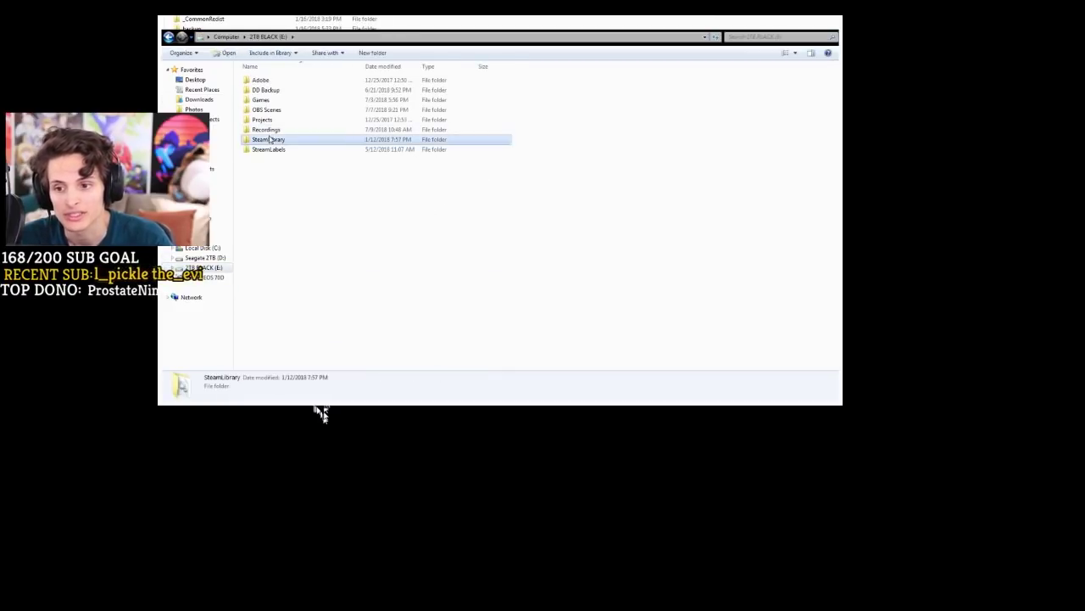
double_click(270, 80)
double_click(265, 80)
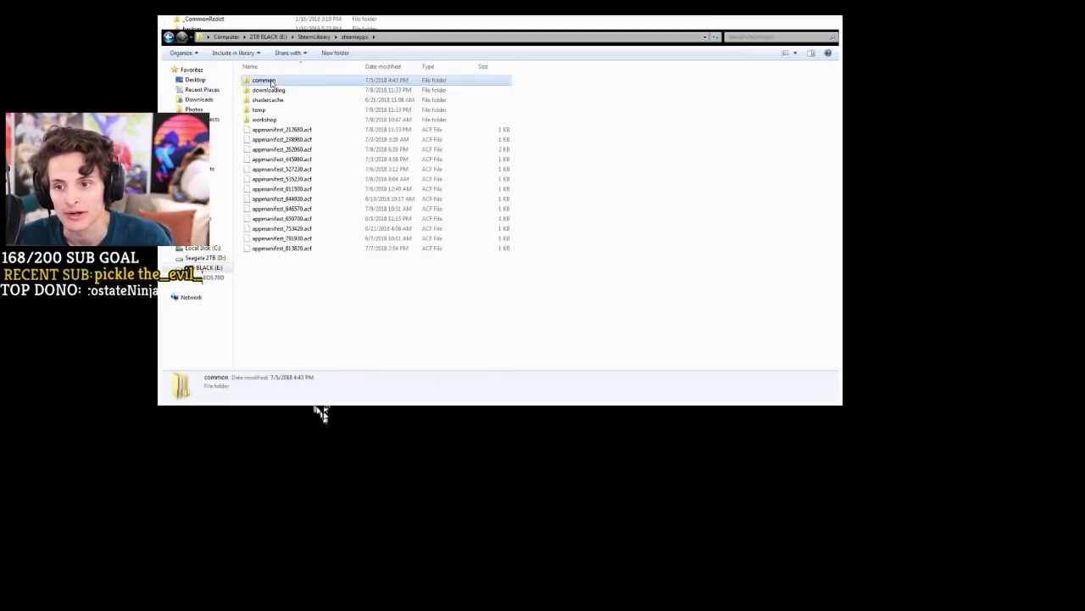
double_click(284, 175)
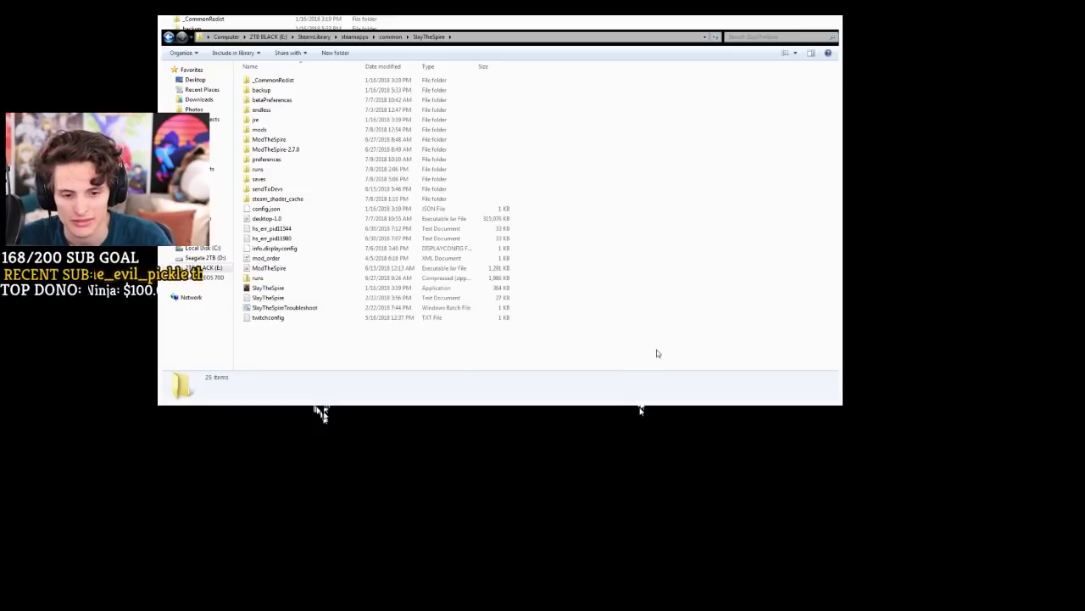
key("ctrl+v")
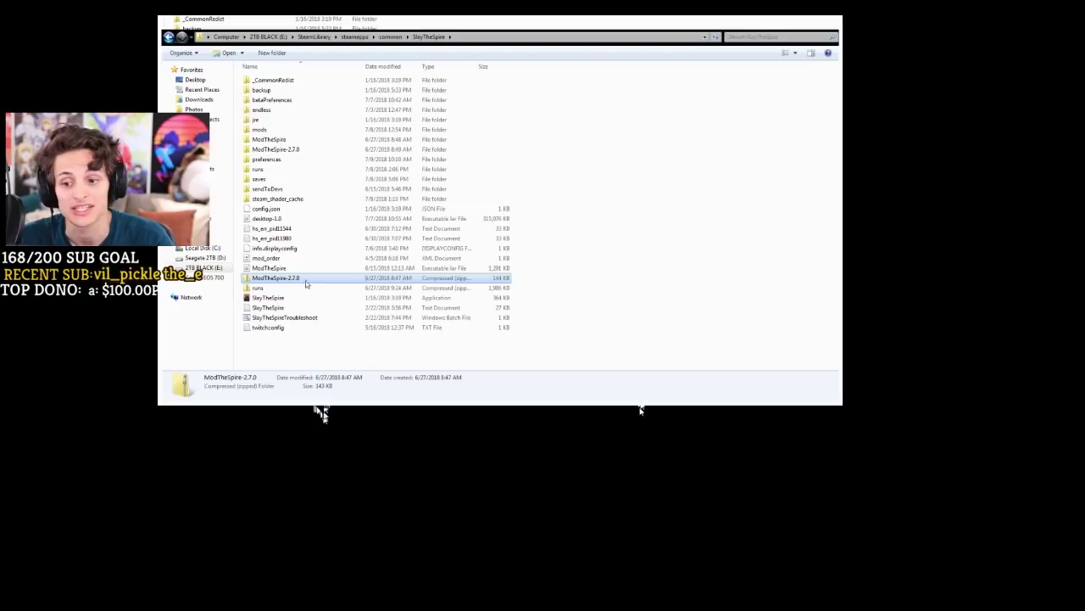
Return to Downloads and look over the BaseMod (1) and ModTheSpire zip downloads
left_click(200, 100)
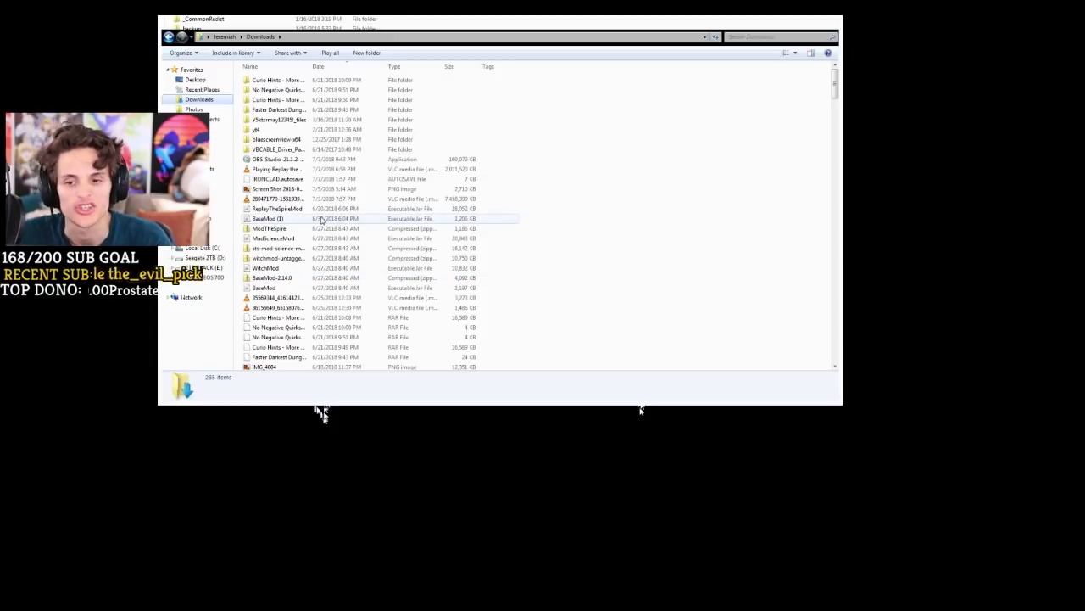
left_click(285, 219)
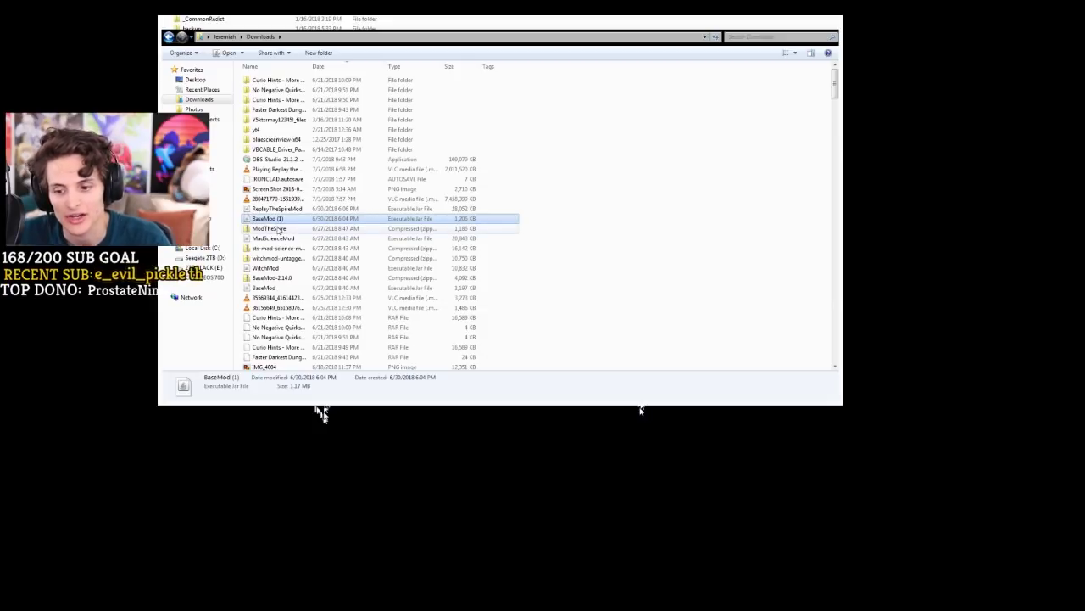
scroll(275, 224, "down", 1)
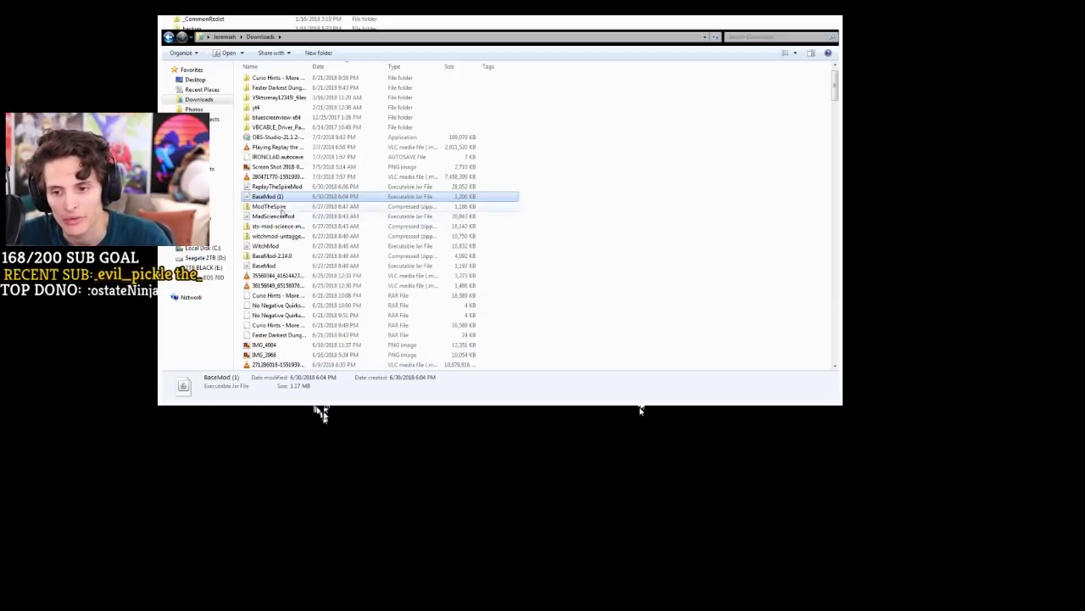
left_click(284, 208)
scroll(286, 218, "down", 3)
scroll(312, 229, "down", 3)
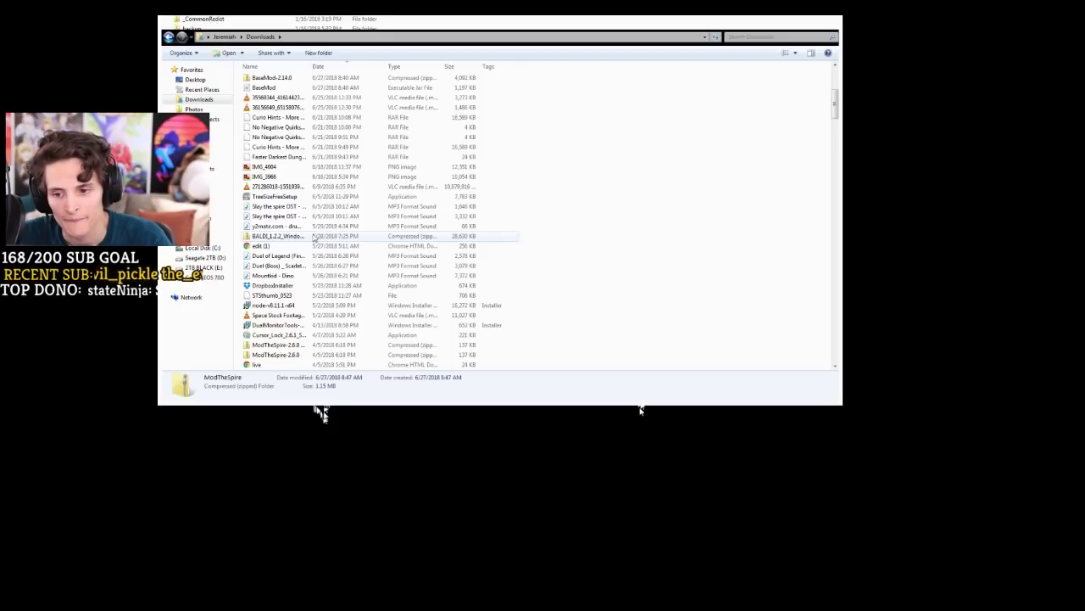
scroll(319, 237, "down", 3)
scroll(301, 240, "up", 10)
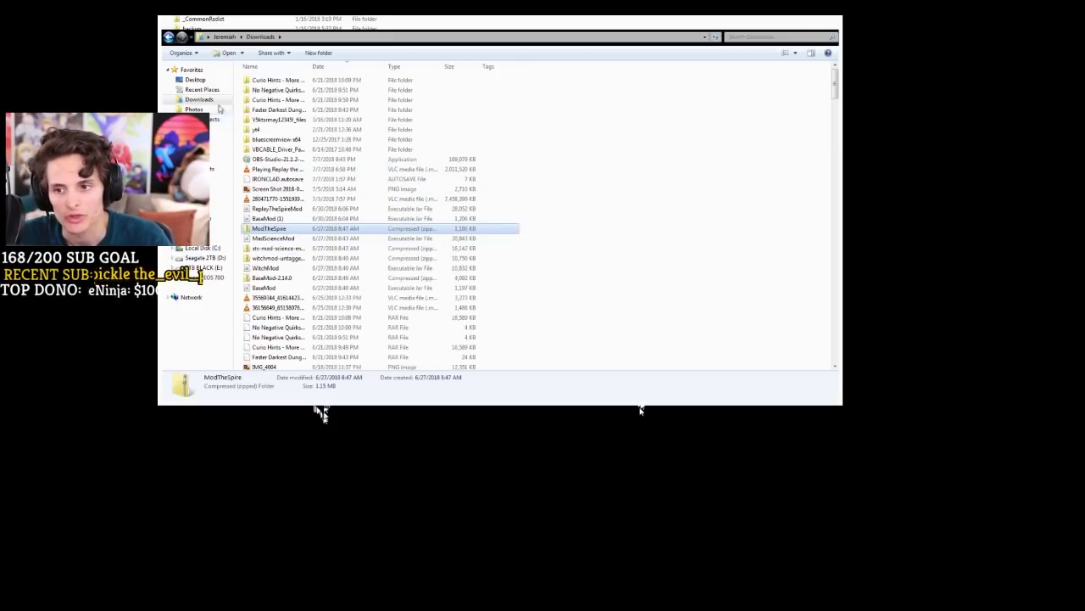
Back in SlayTheSpire, inspect the nested ModTheSpire-2.7.0 extracted folder
left_click(169, 37)
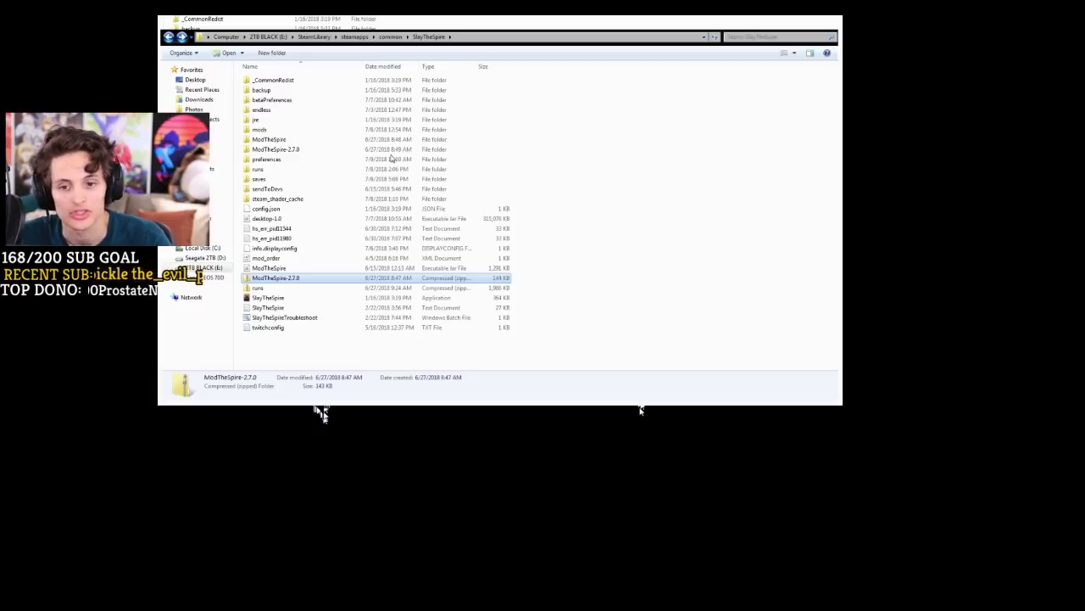
left_click(604, 207)
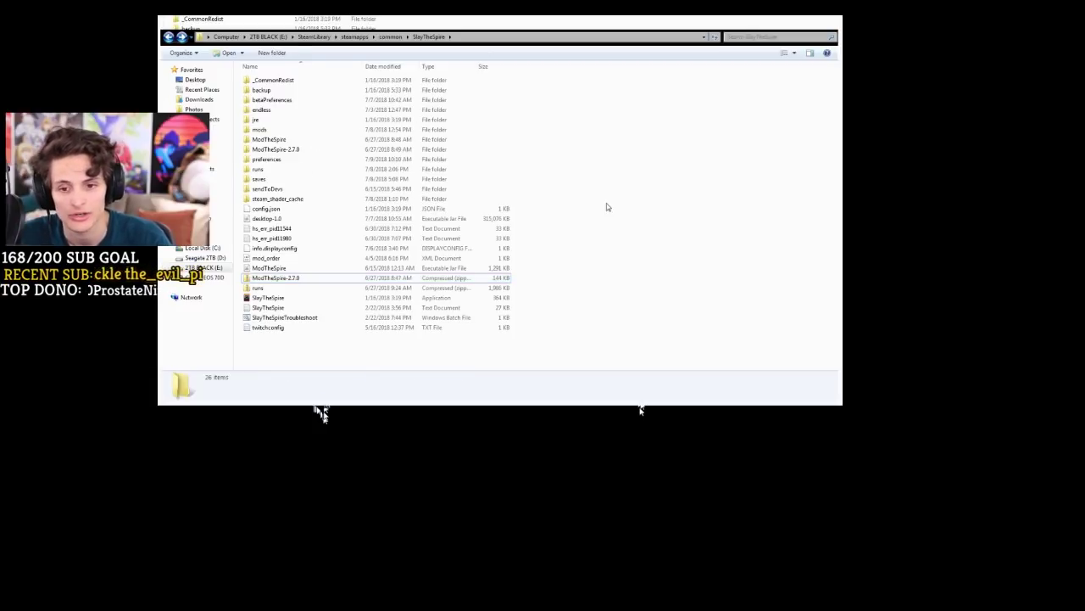
double_click(288, 150)
double_click(290, 84)
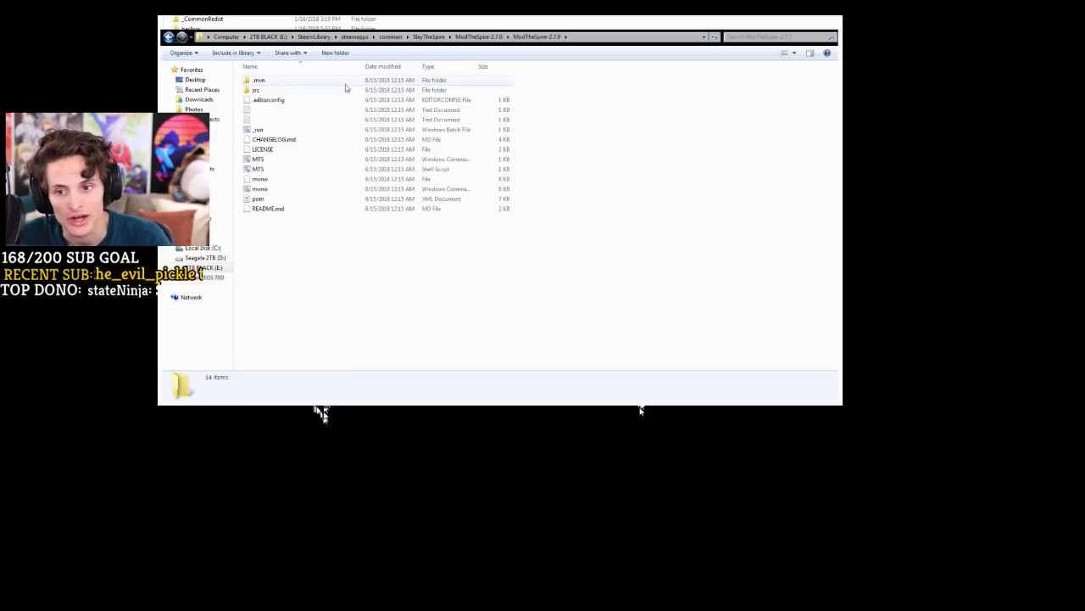
key("BackSpace")
key("BackSpace")
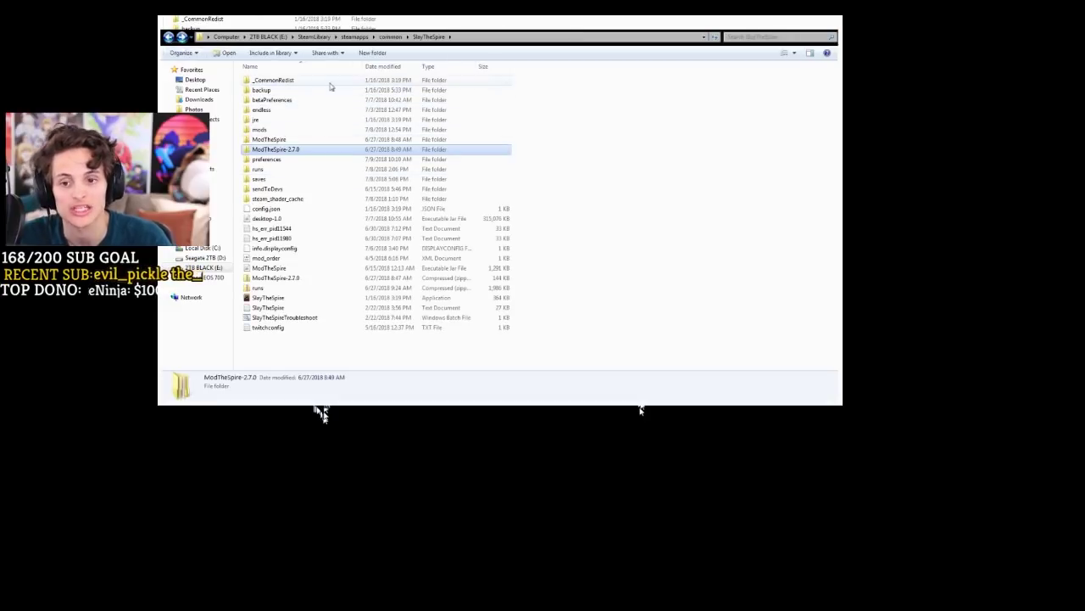
Delete the ModTheSpire-2.7.0 zip, then recheck the ModTheSpire-2.7.0 folder
left_click(287, 280)
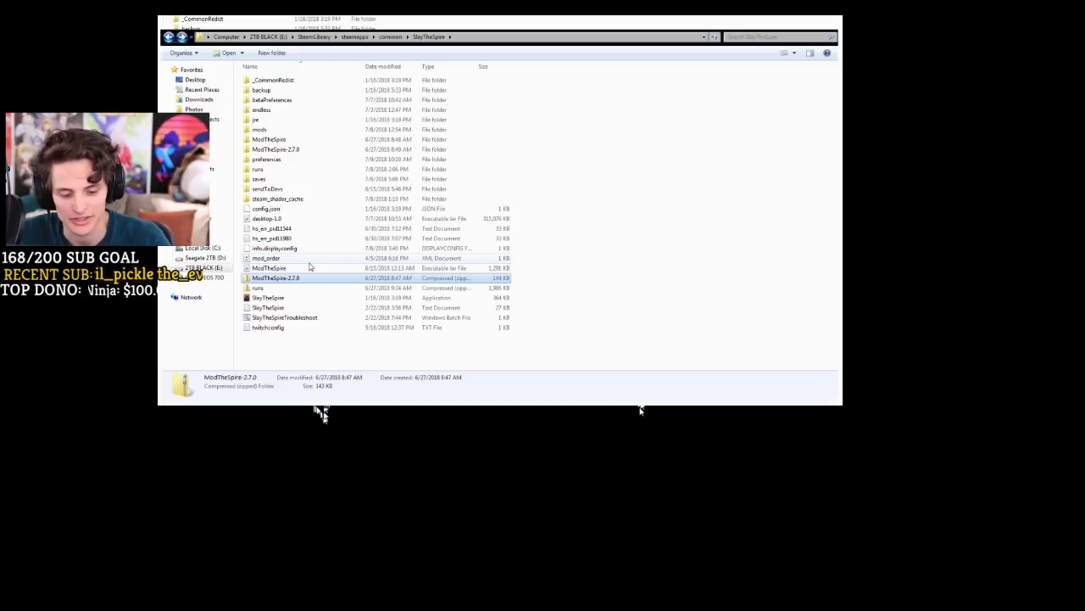
key("Delete")
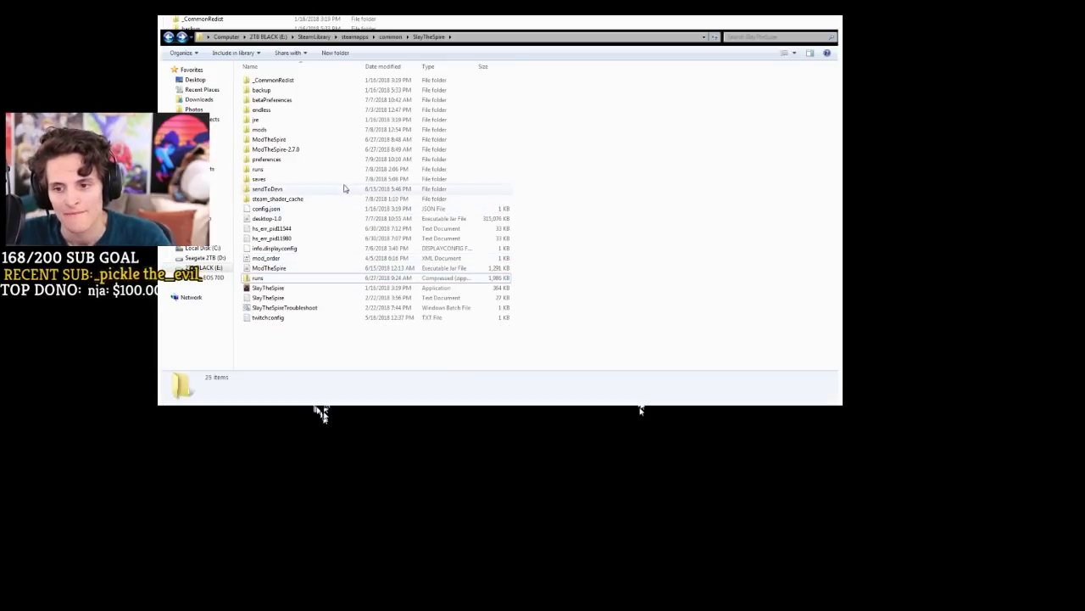
left_click(309, 268)
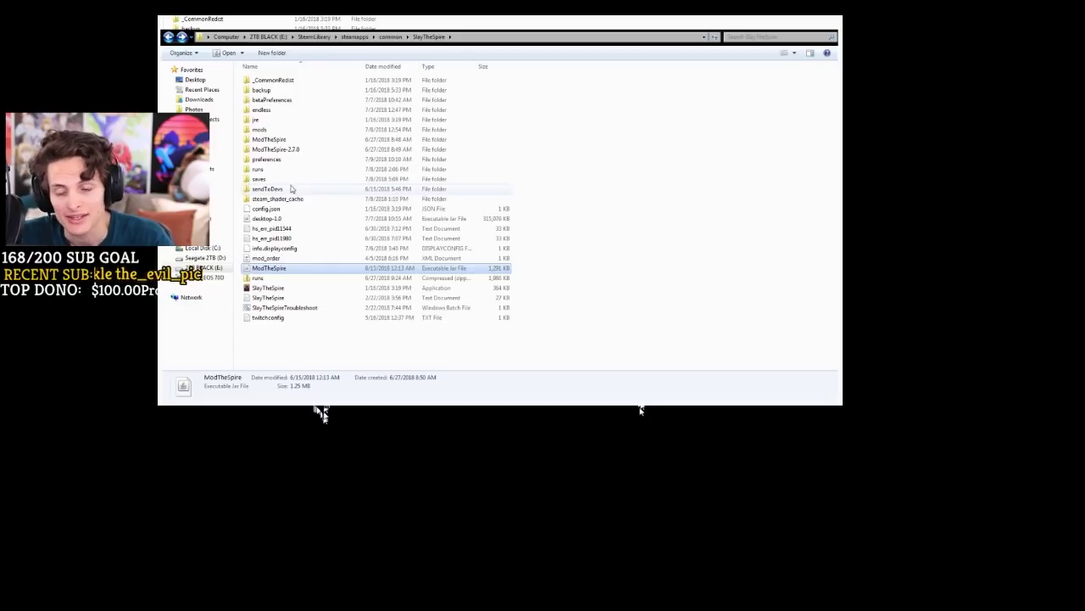
left_click(274, 150)
double_click(273, 150)
left_click(168, 38)
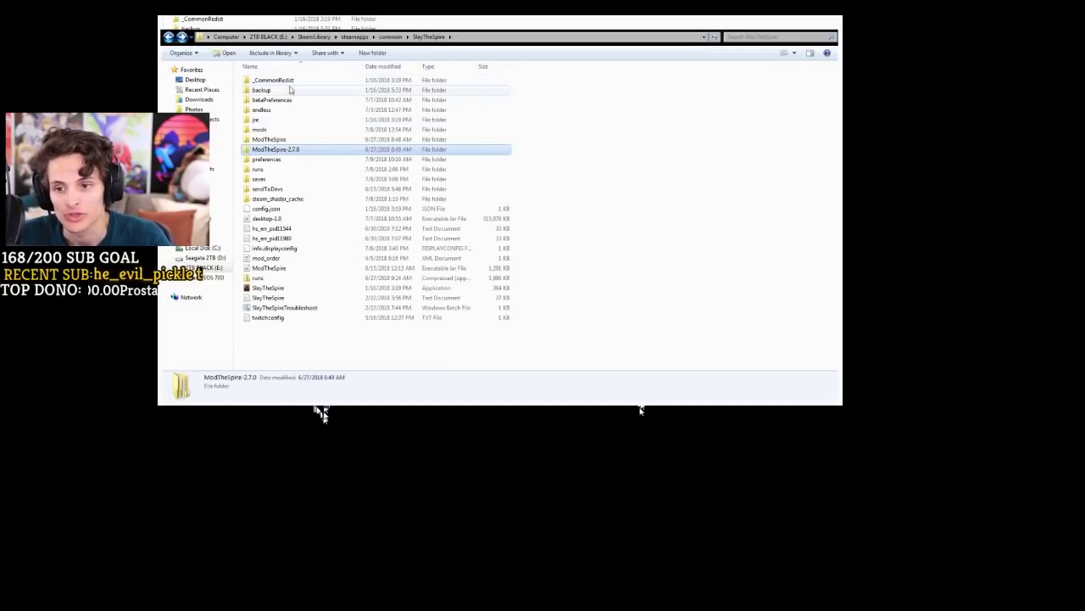
Compare the ModTheSpire jar with the ModTheSpire-2.7.0 and ModTheSpire folders' contents
left_click(288, 267)
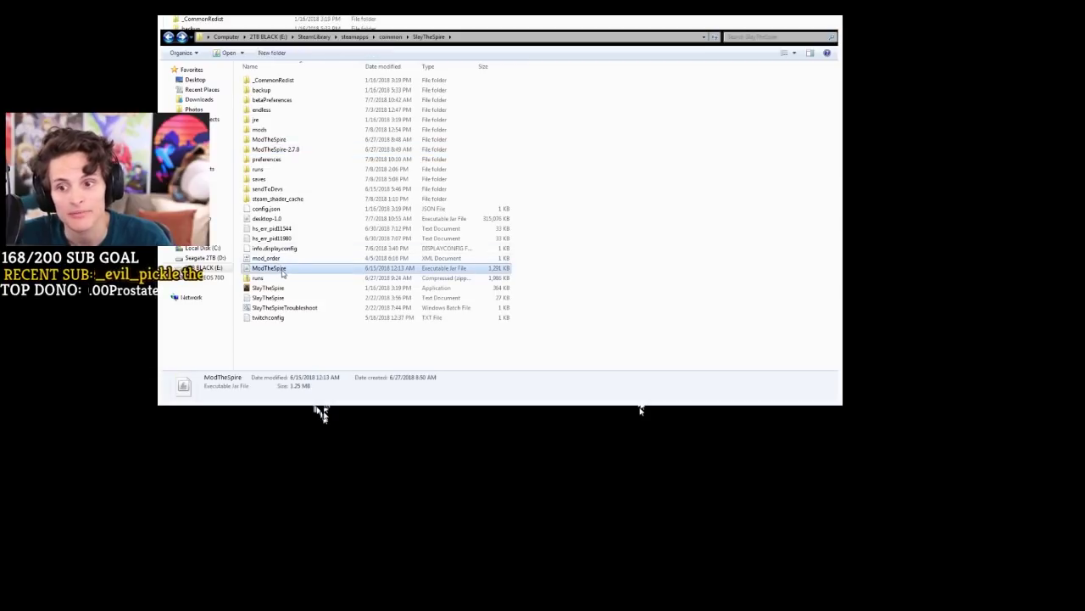
left_click(276, 152)
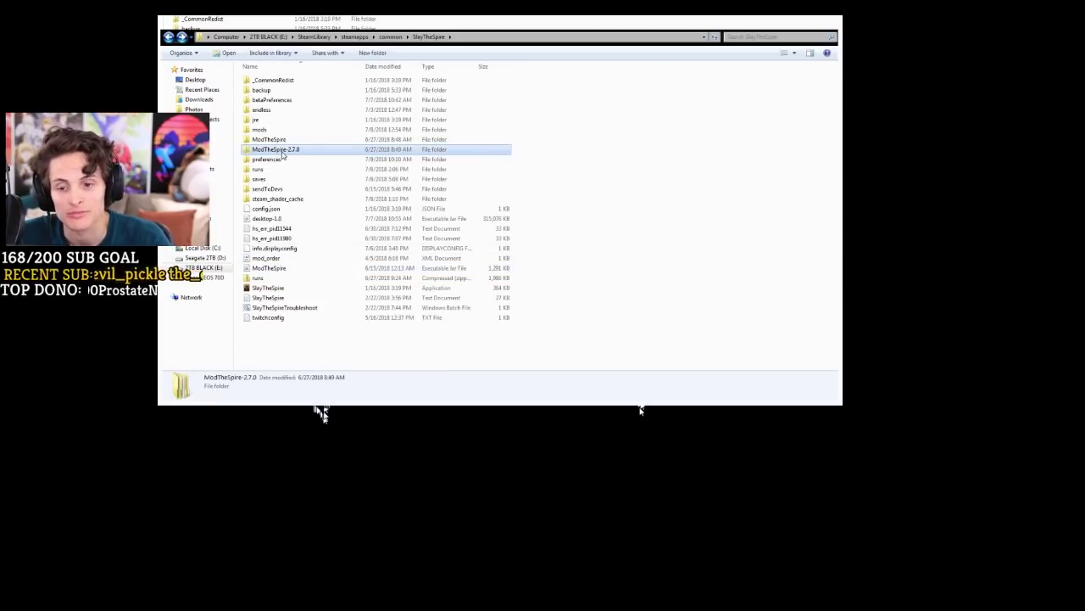
double_click(276, 150)
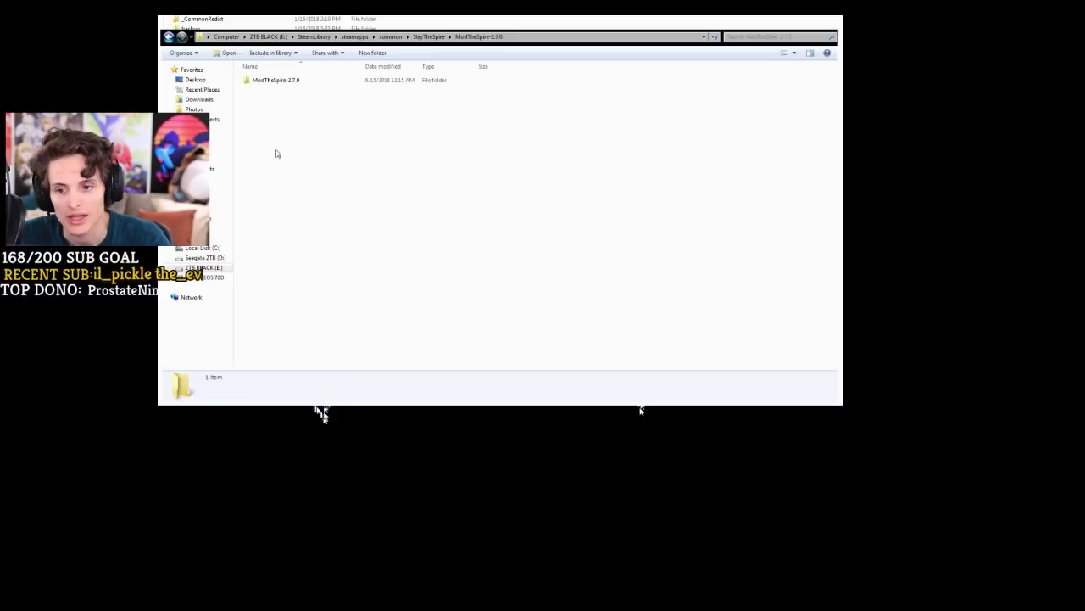
double_click(267, 85)
key("BackSpace")
key("BackSpace")
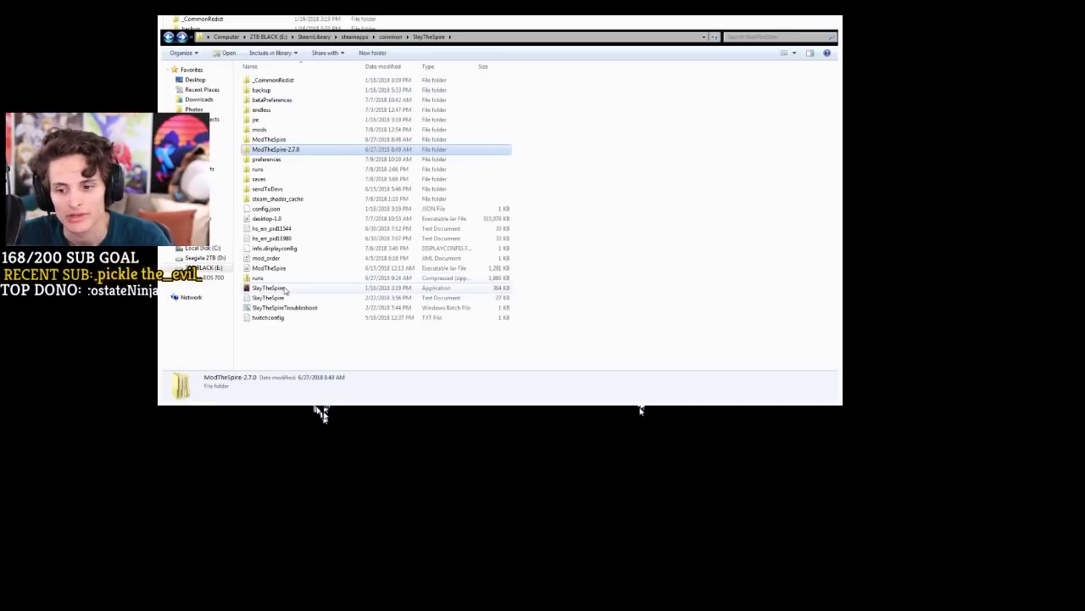
left_click(292, 268)
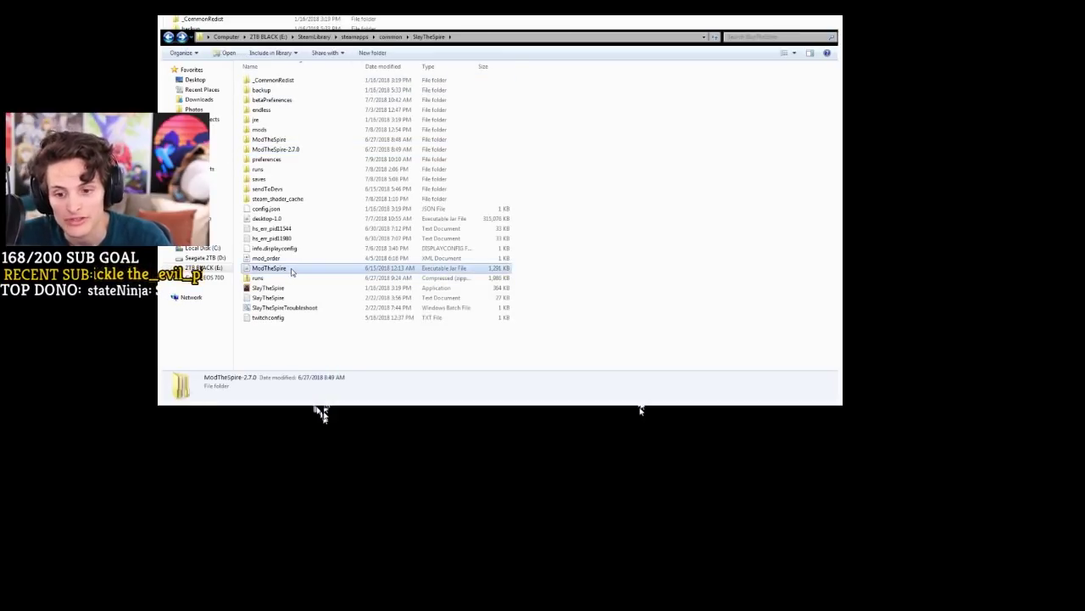
left_click(280, 150)
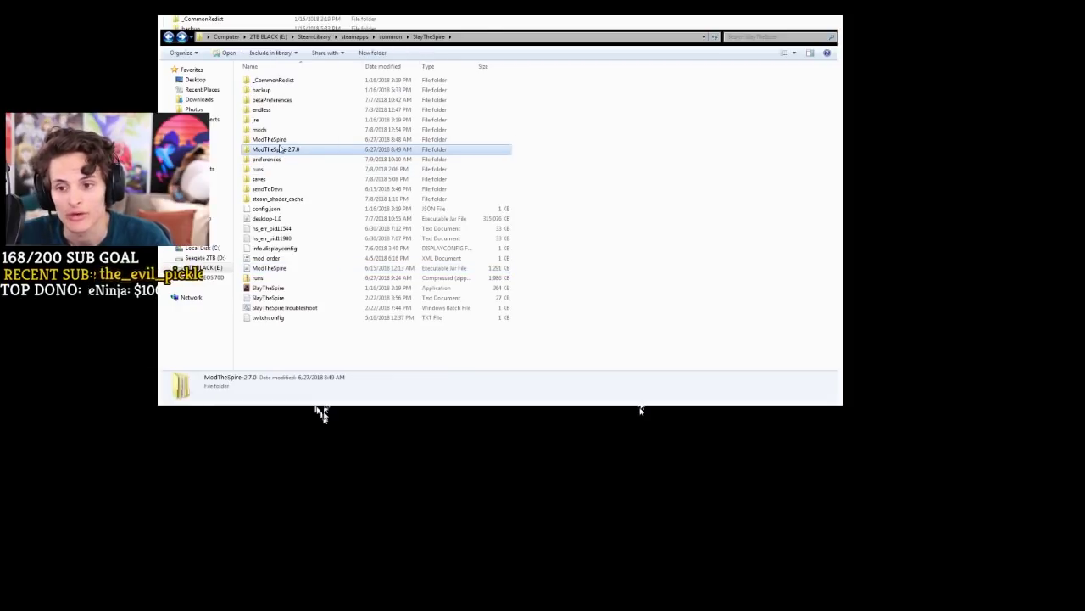
double_click(283, 141)
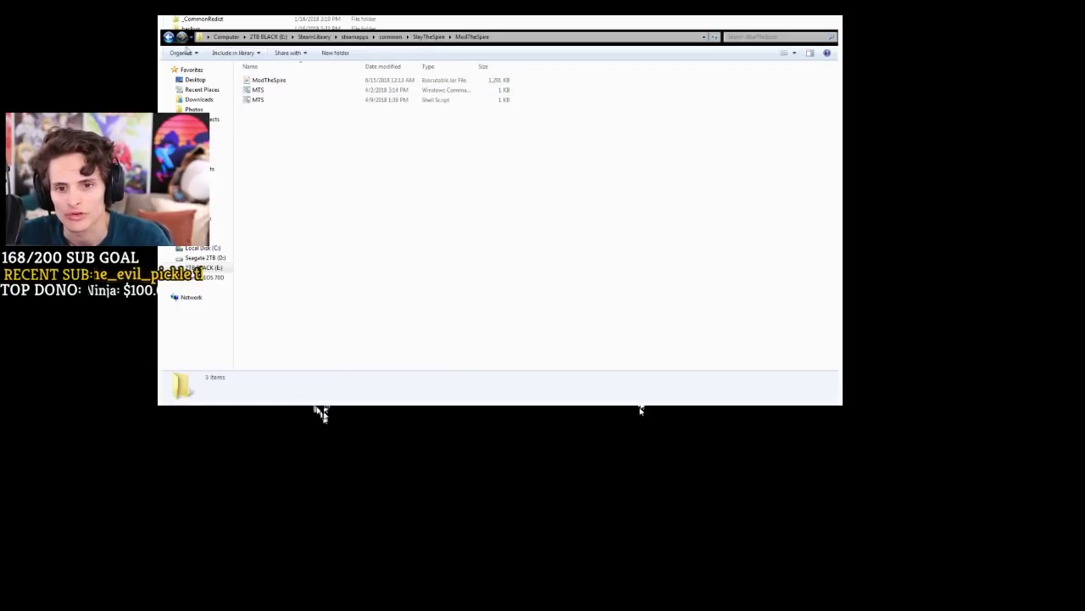
left_click(168, 37)
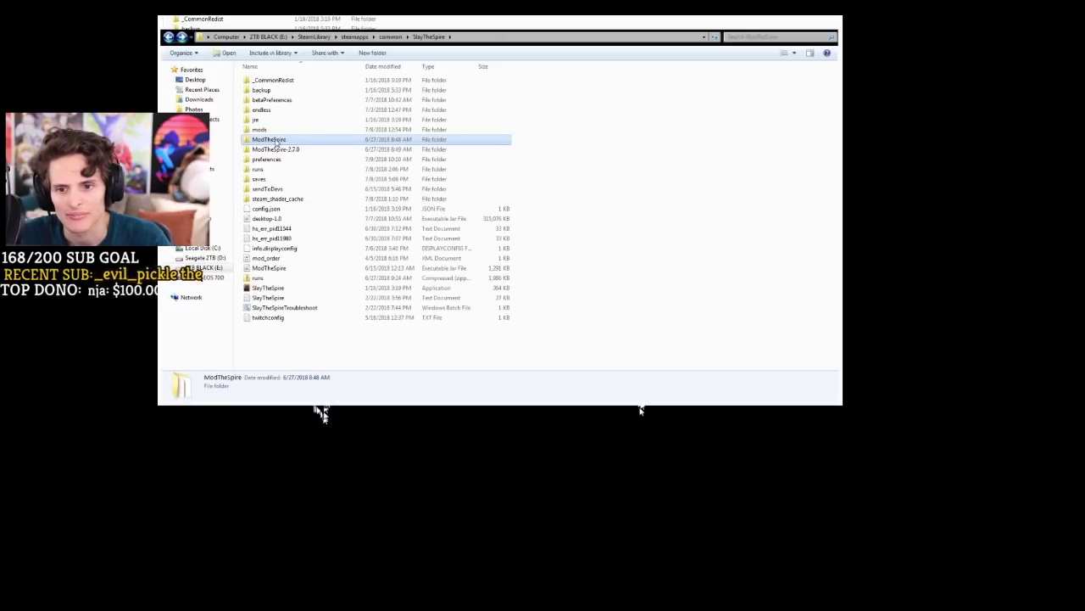
Reopen the ModTheSpire-2.7.0 and ModTheSpire folders in turn from SlayTheSpire
left_click(288, 150)
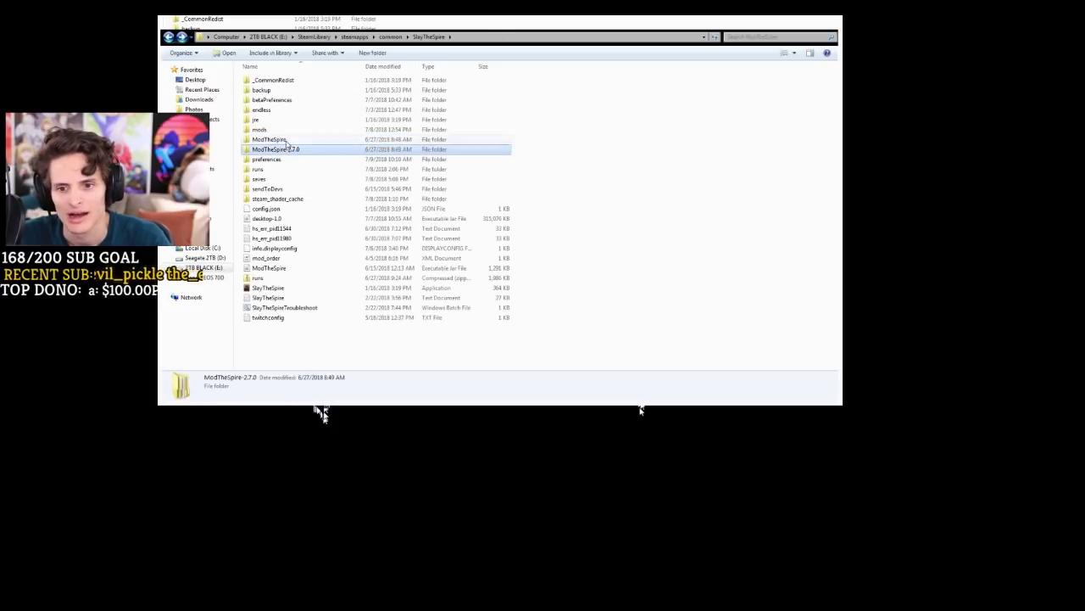
double_click(288, 150)
left_click(168, 38)
double_click(260, 150)
left_click(167, 37)
key("Up")
key("Return")
left_click(167, 38)
Toggle between the ModTheSpire folders, view ModTheSpire-2.7.0 once more, then clear the selection
key("Down")
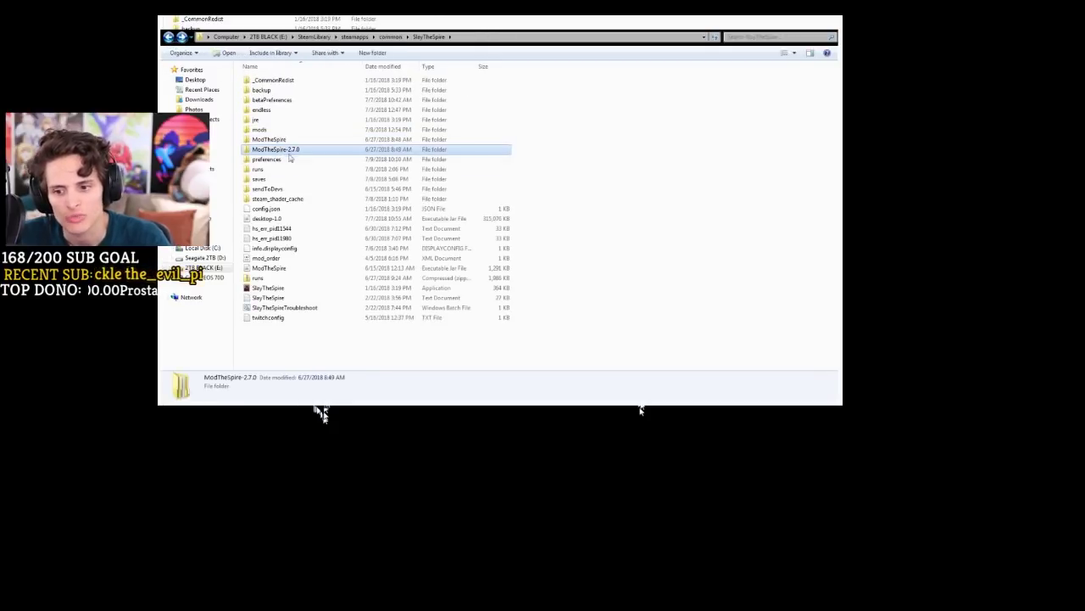
key("Up")
key("Down")
key("Up")
key("Down")
key("Up")
key("Down")
key("Up")
key("Down")
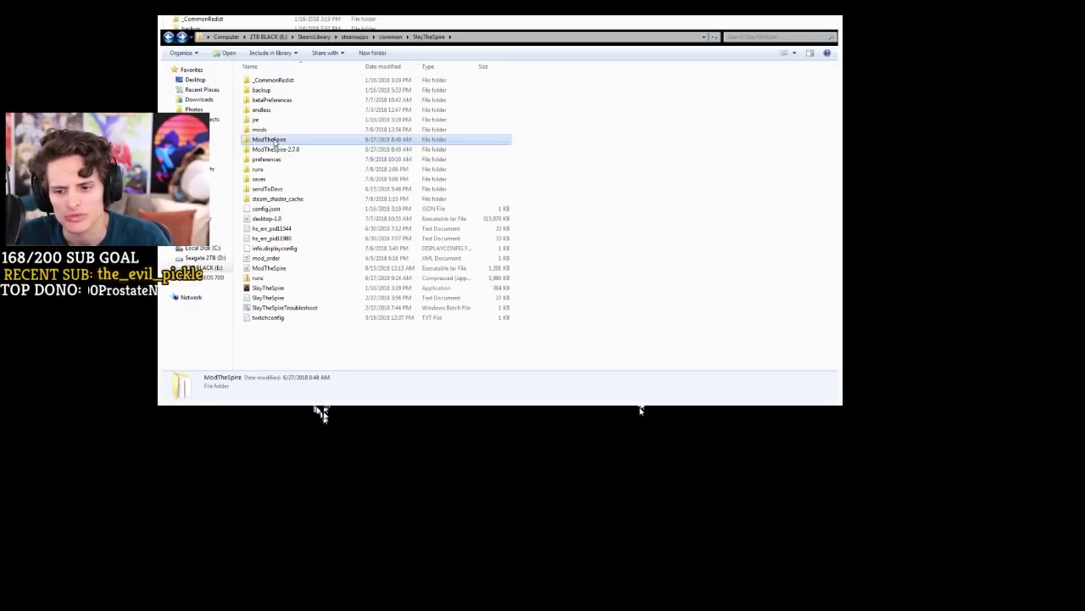
key("Return")
left_click(168, 37)
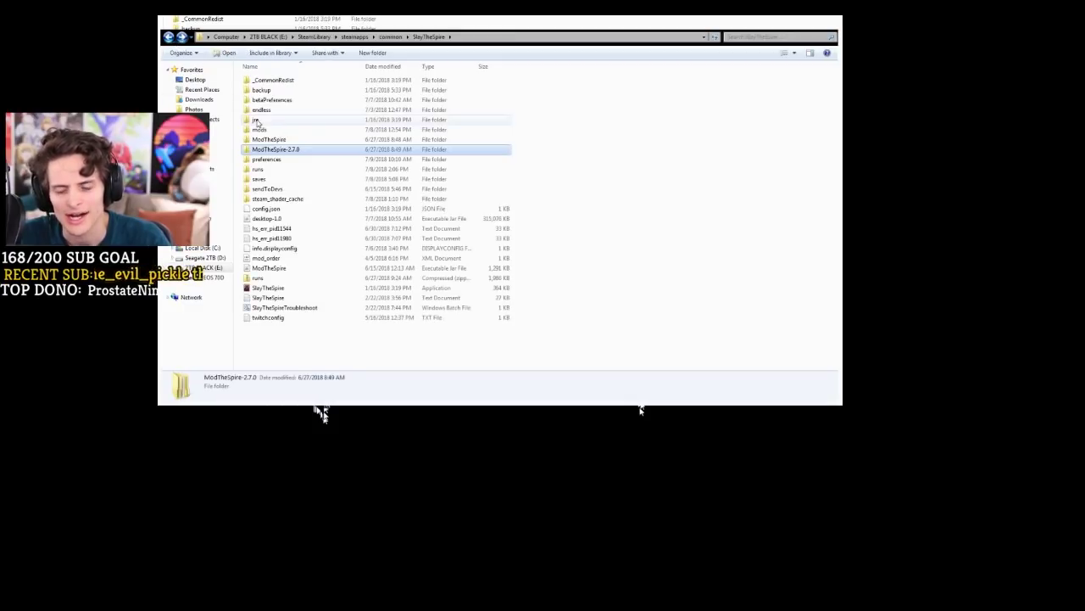
left_click(269, 268)
left_click(280, 151)
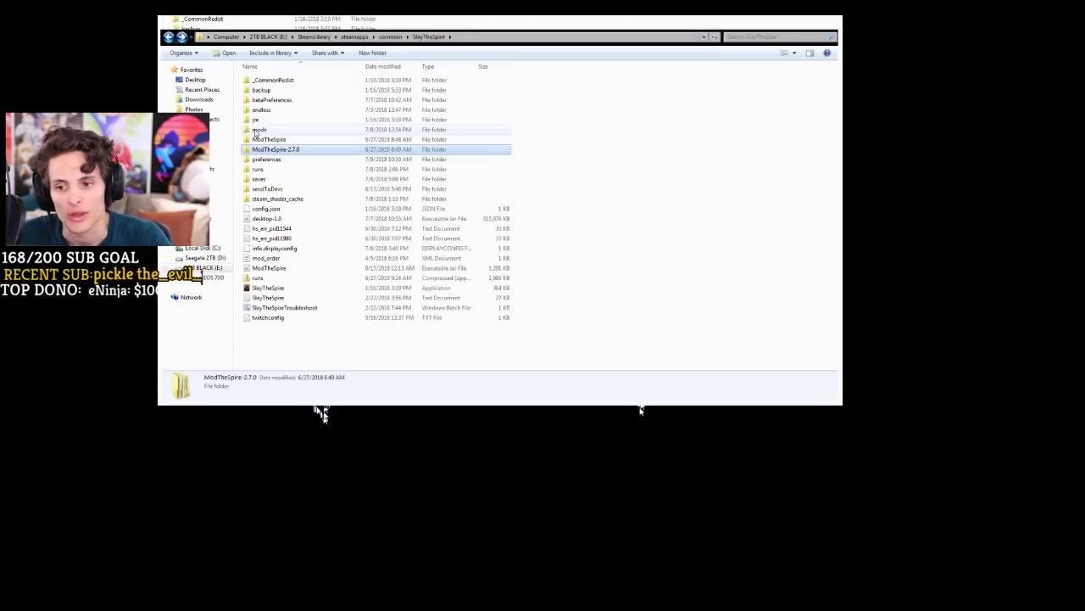
left_click(613, 253)
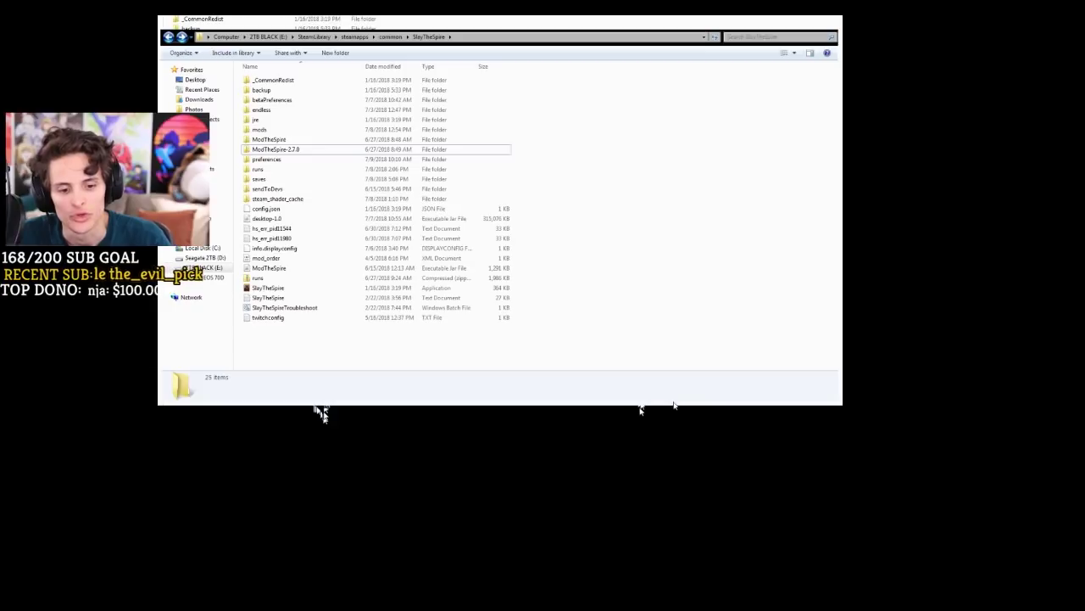
Create a new 'mods 3223' folder in SlayTheSpire, then open the mods folder
key("ctrl+shift+n")
type("mods 3223")
key("Return")
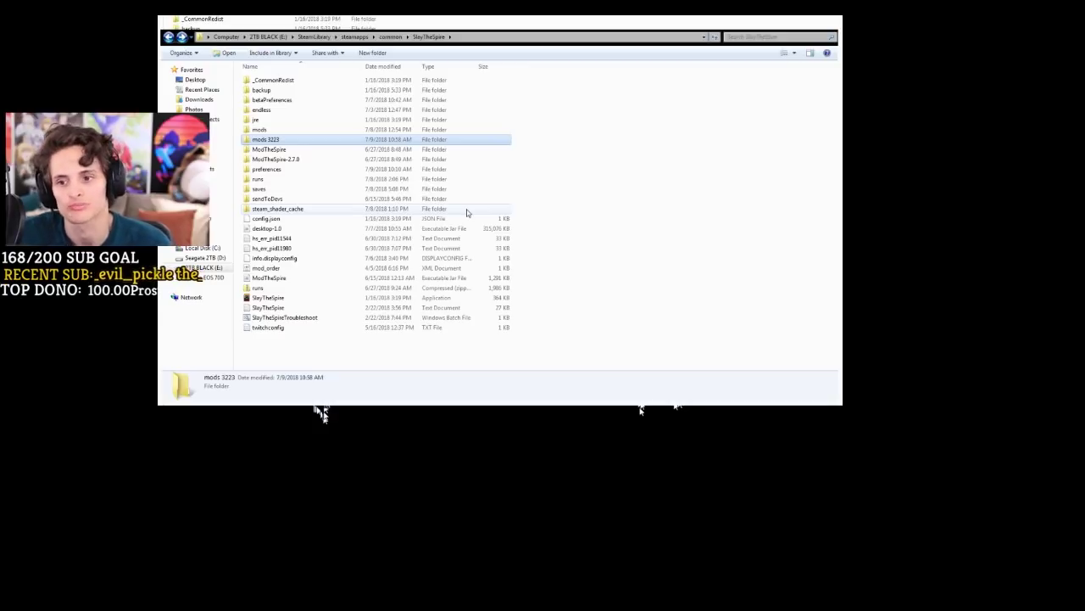
double_click(286, 129)
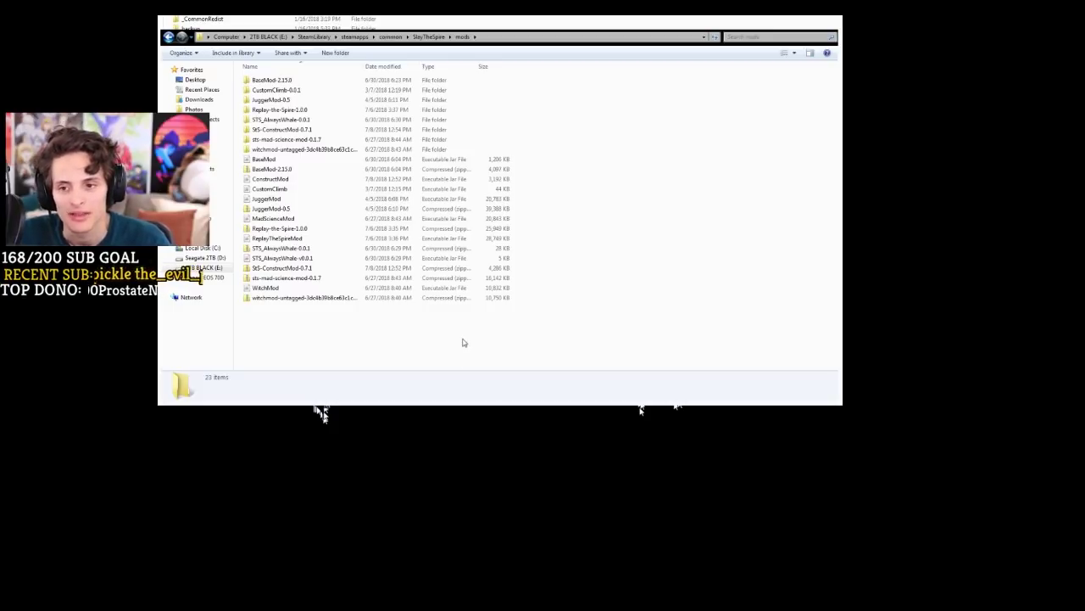
Paste the BaseMod-2.14.0 zip from Downloads into mods, then remove it again
left_click(200, 100)
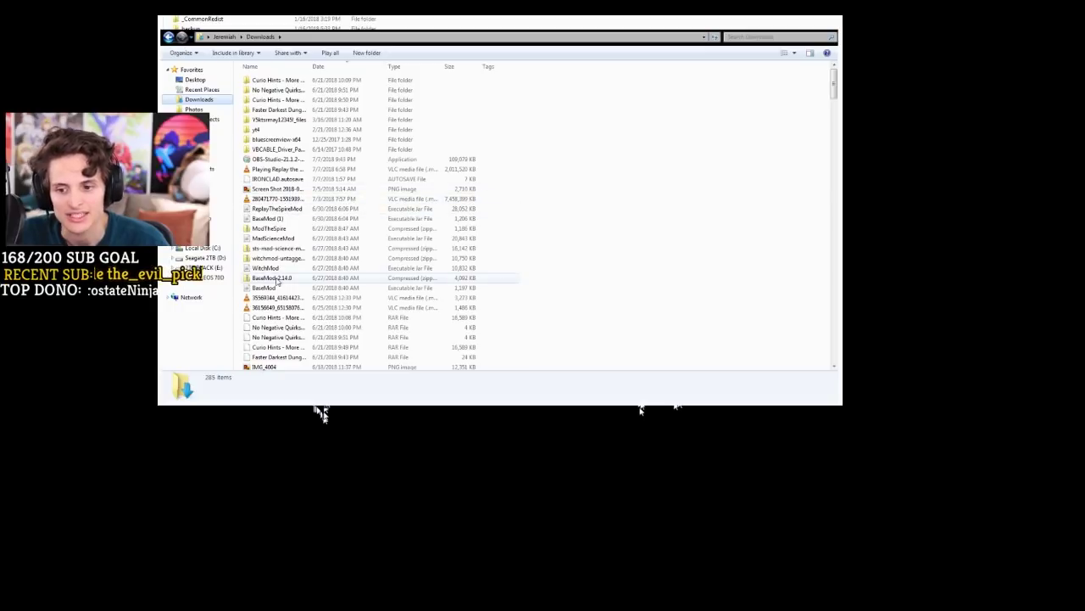
left_click(276, 278)
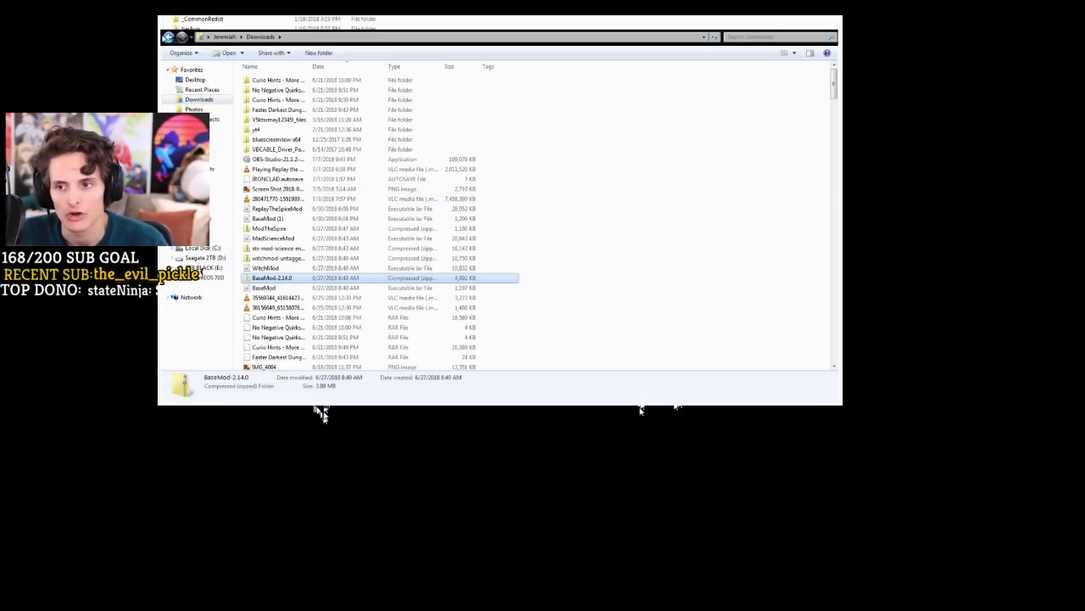
key("BackSpace")
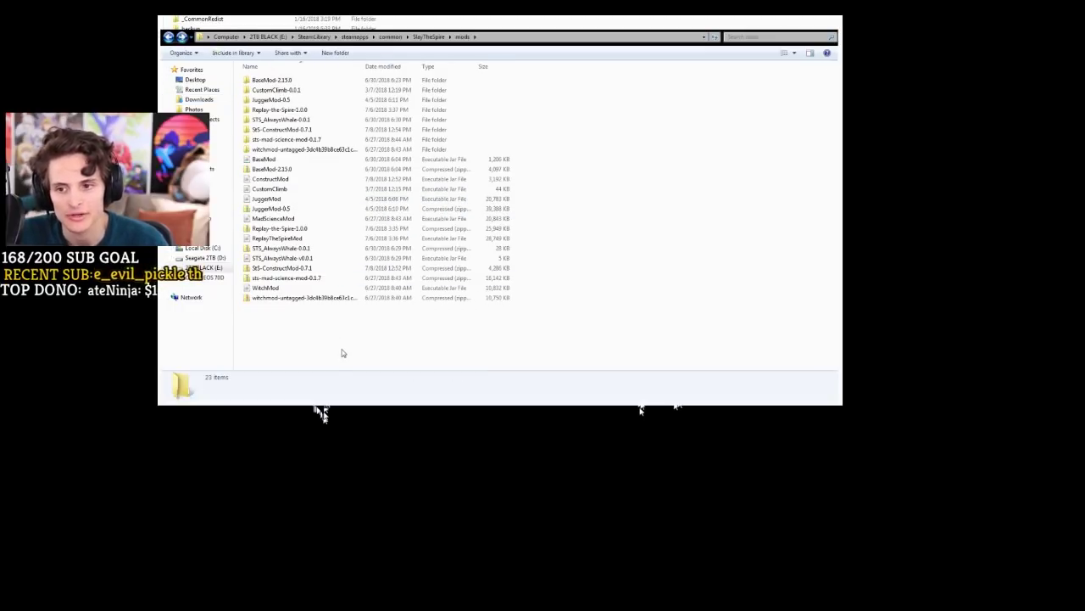
key("ctrl+v")
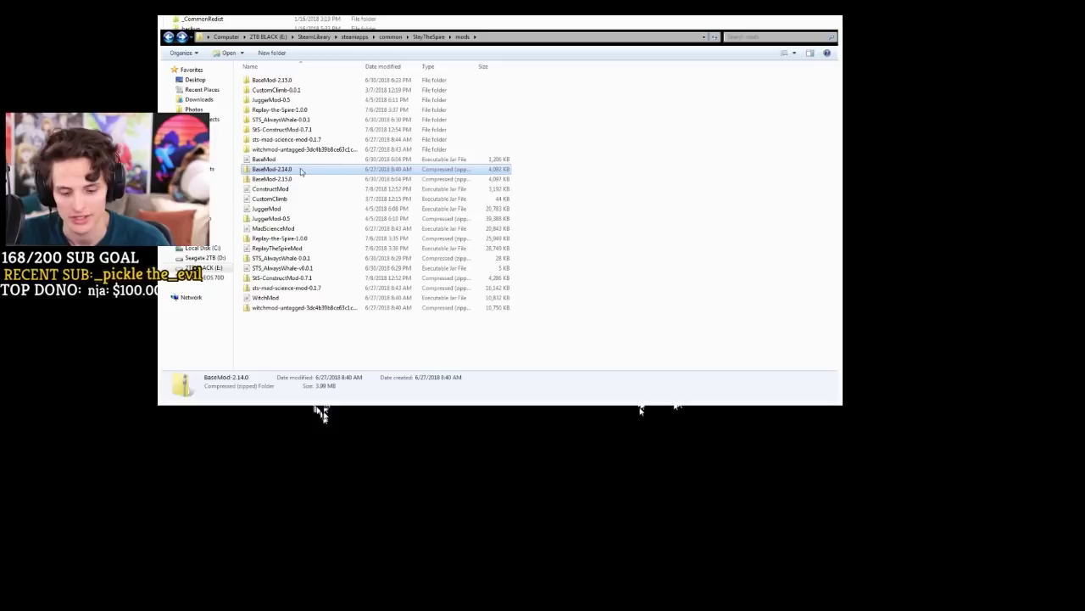
key("alt+Tab")
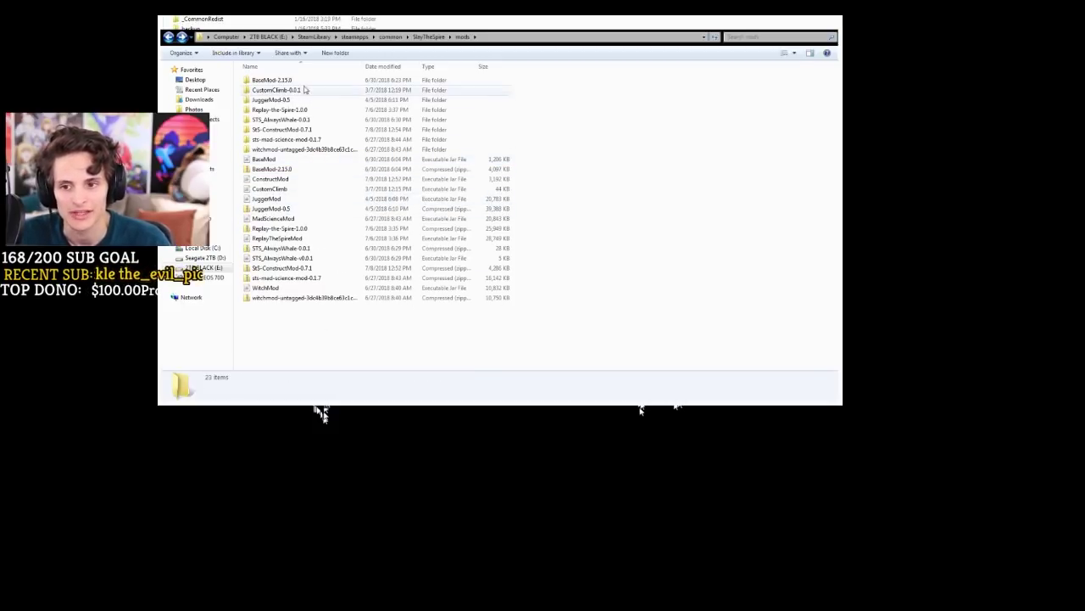
Inspect the nested BaseMod-2.15.0 folder inside mods
left_click(278, 174)
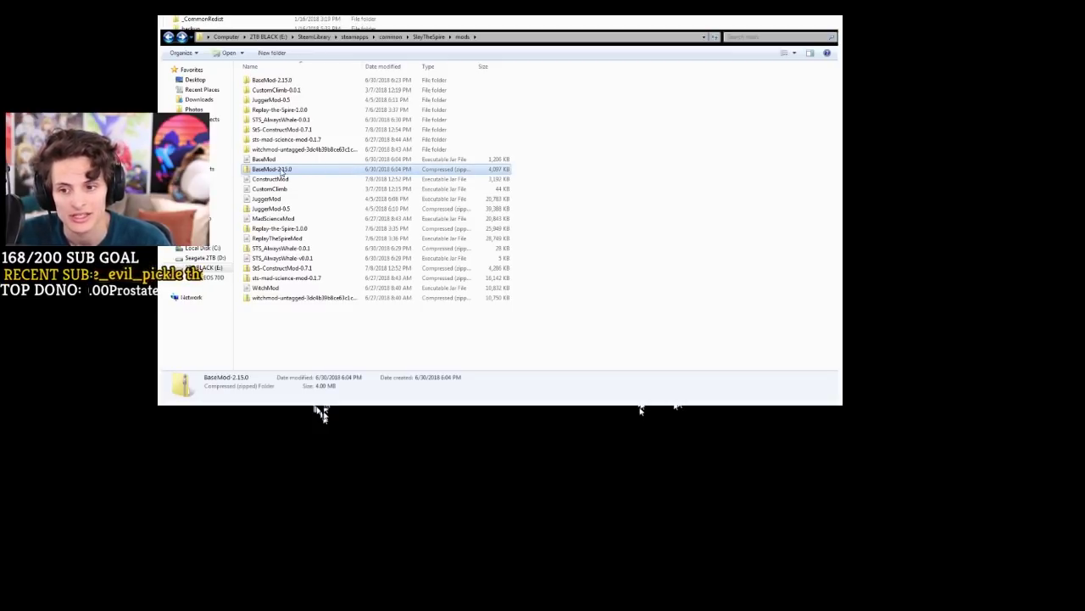
left_click(284, 82)
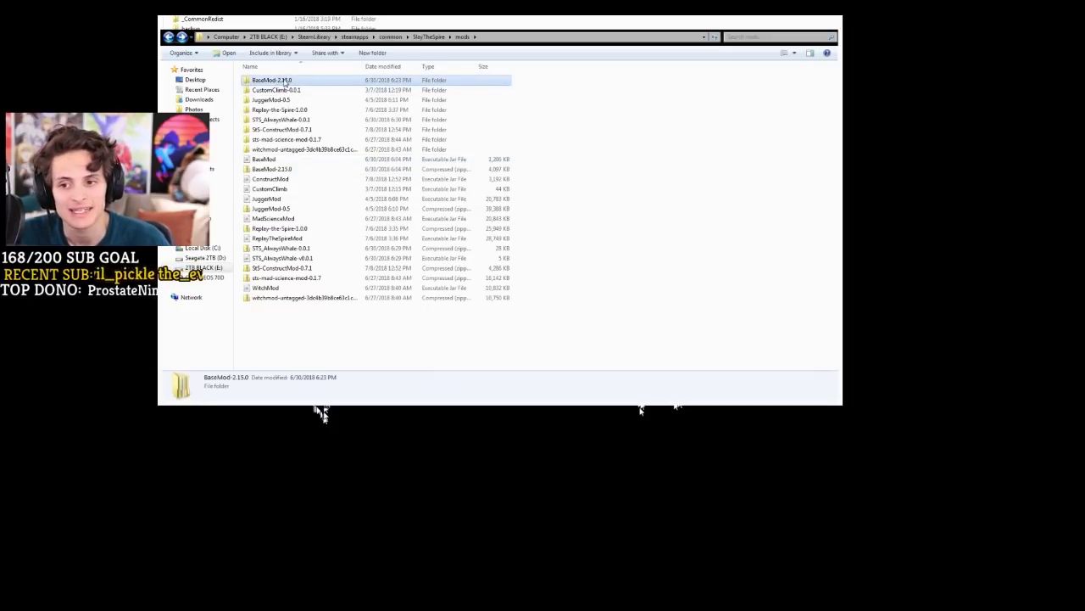
double_click(286, 81)
double_click(284, 82)
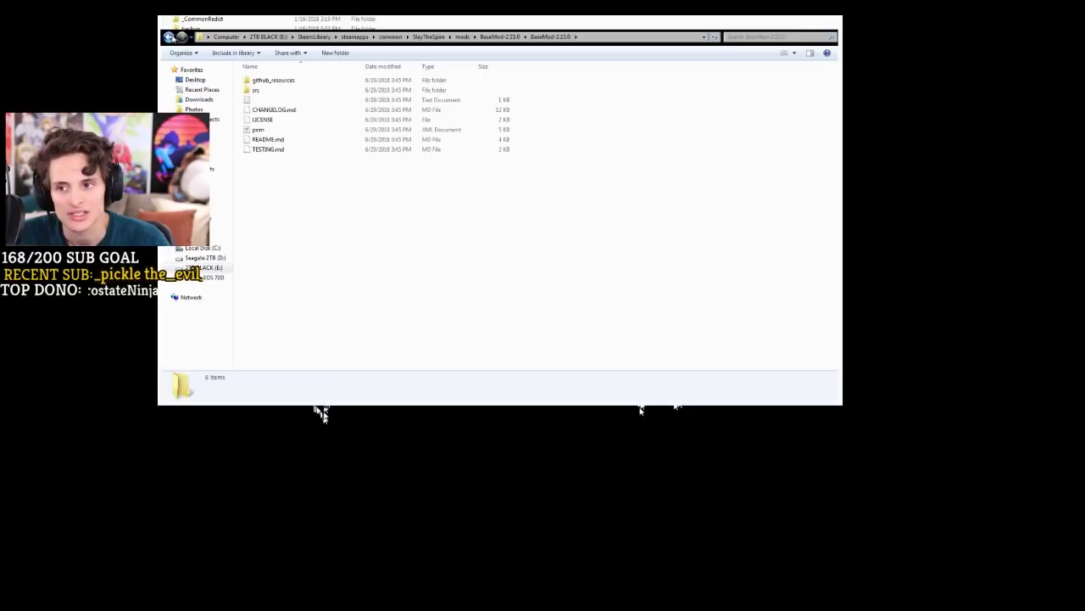
key("BackSpace")
key("BackSpace")
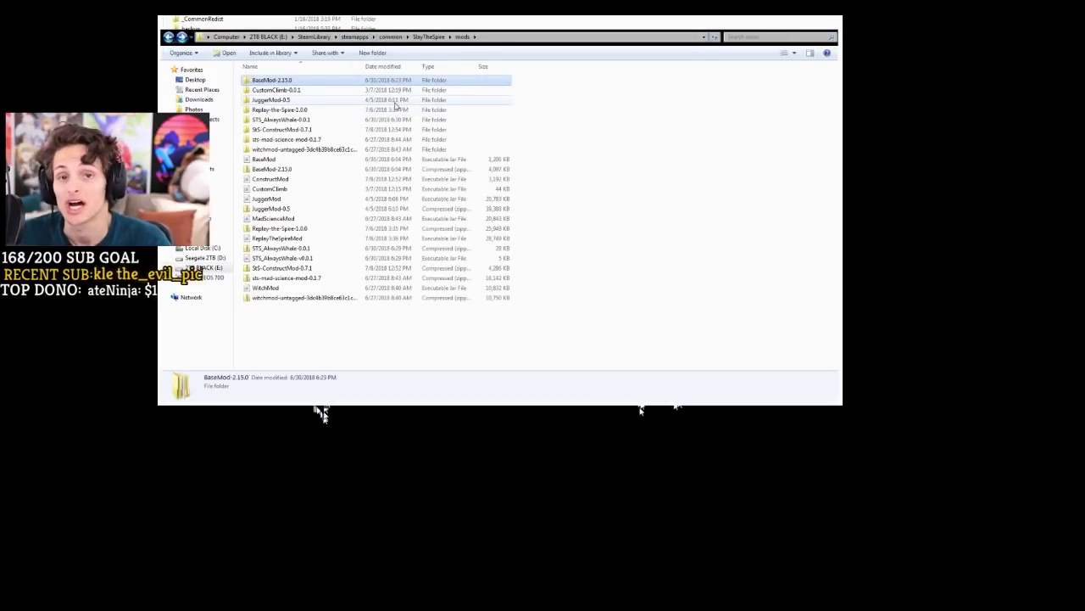
Delete the BaseMod-2.15.0 zip and confirm the BaseMod-2.15.0 folder remains
left_click(275, 161)
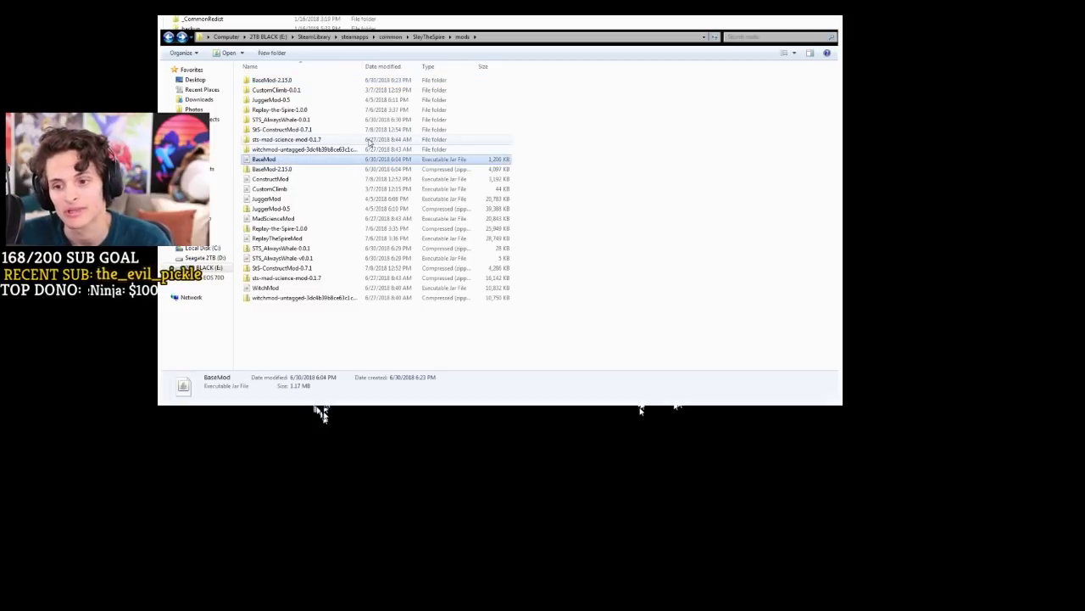
left_click(322, 168)
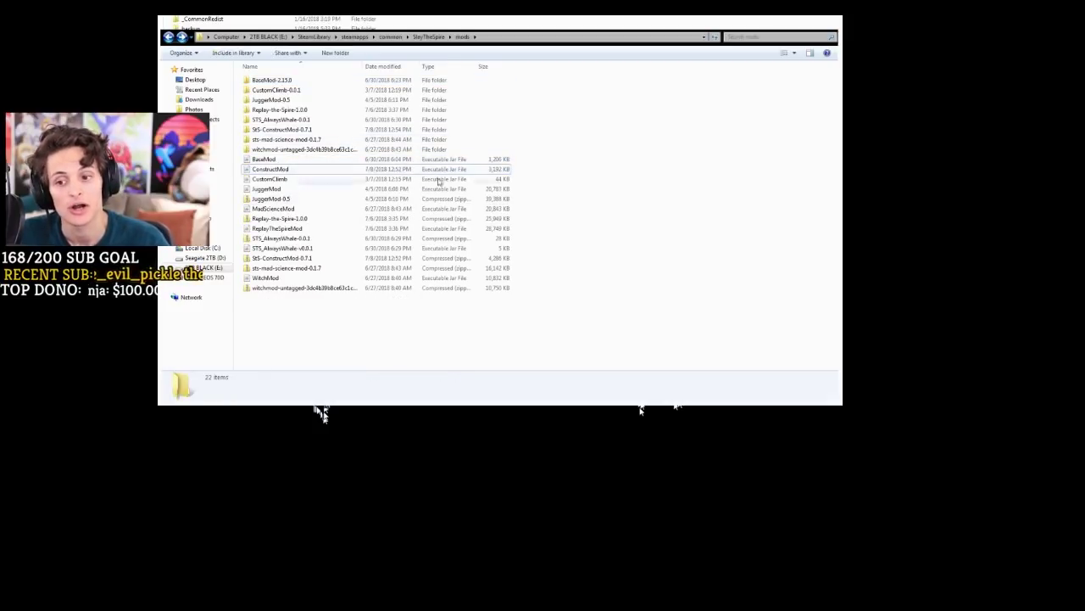
key("Delete")
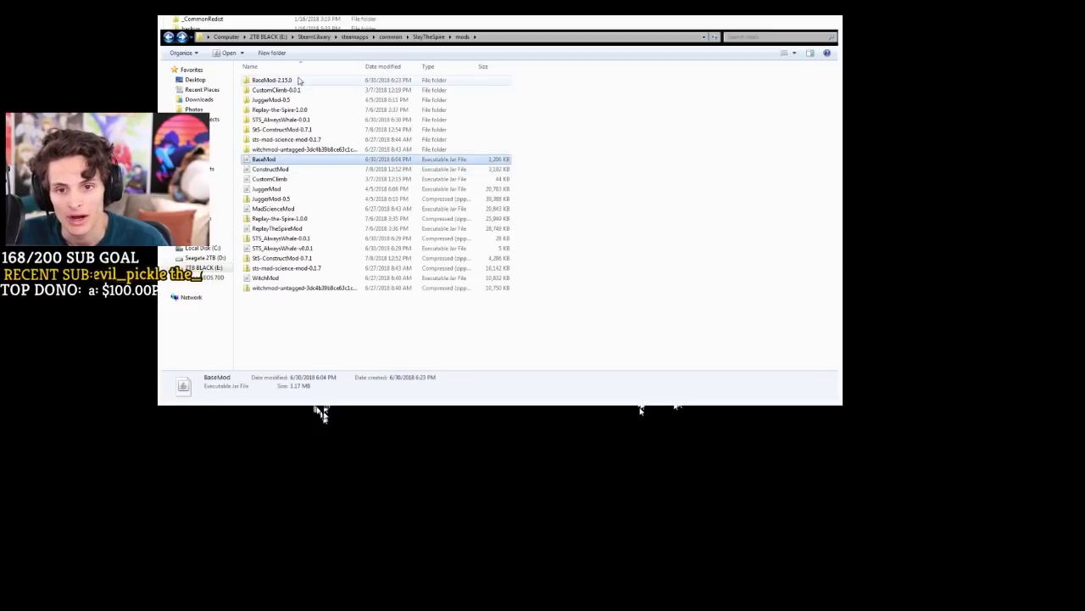
double_click(299, 80)
key("BackSpace")
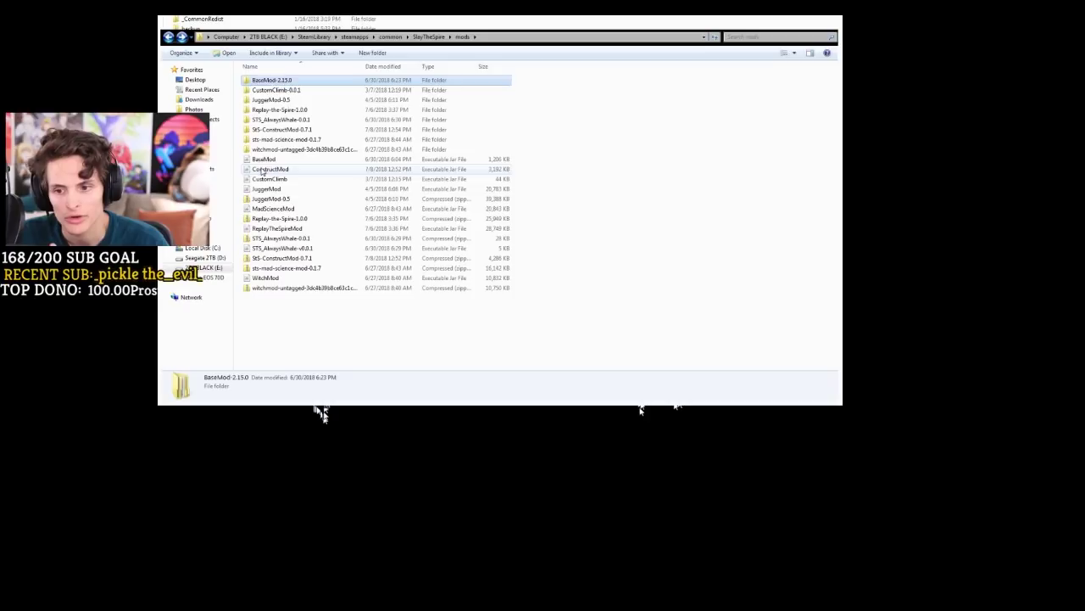
Review the BaseMod, ConstructMod and CustomClimb items, then go up to SlayTheSpire
left_click(285, 159)
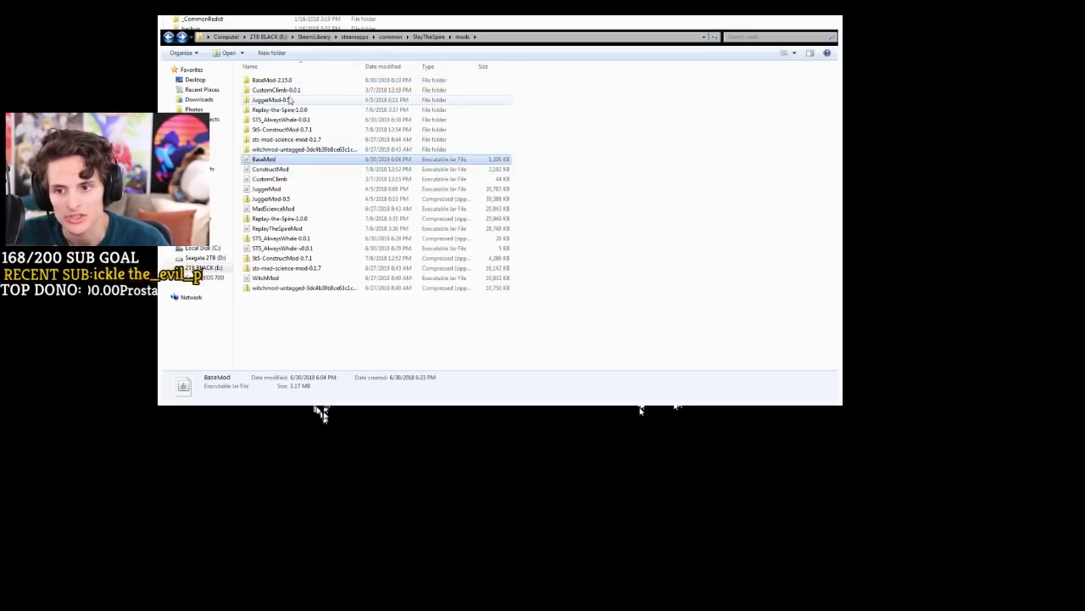
left_click(282, 130)
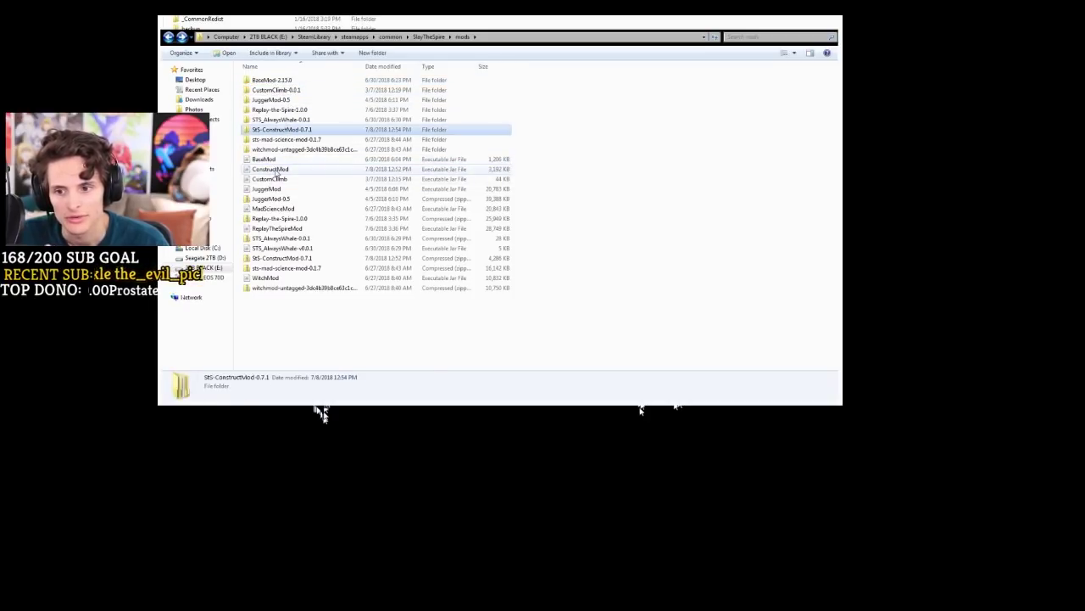
left_click(277, 170)
left_click(279, 90)
left_click(266, 180)
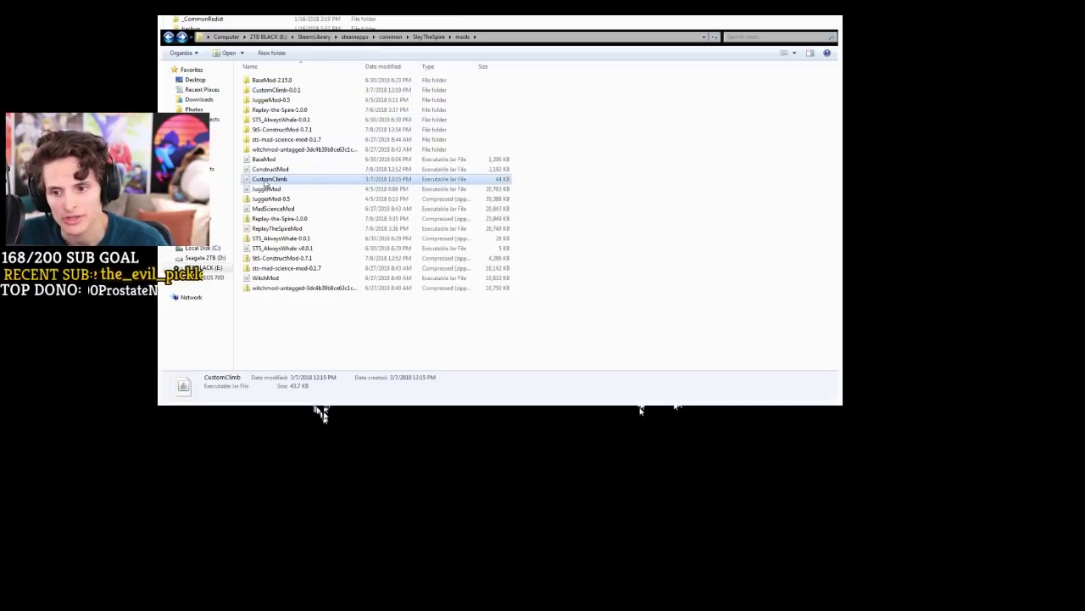
double_click(265, 80)
key("alt+Up")
key("alt+Up")
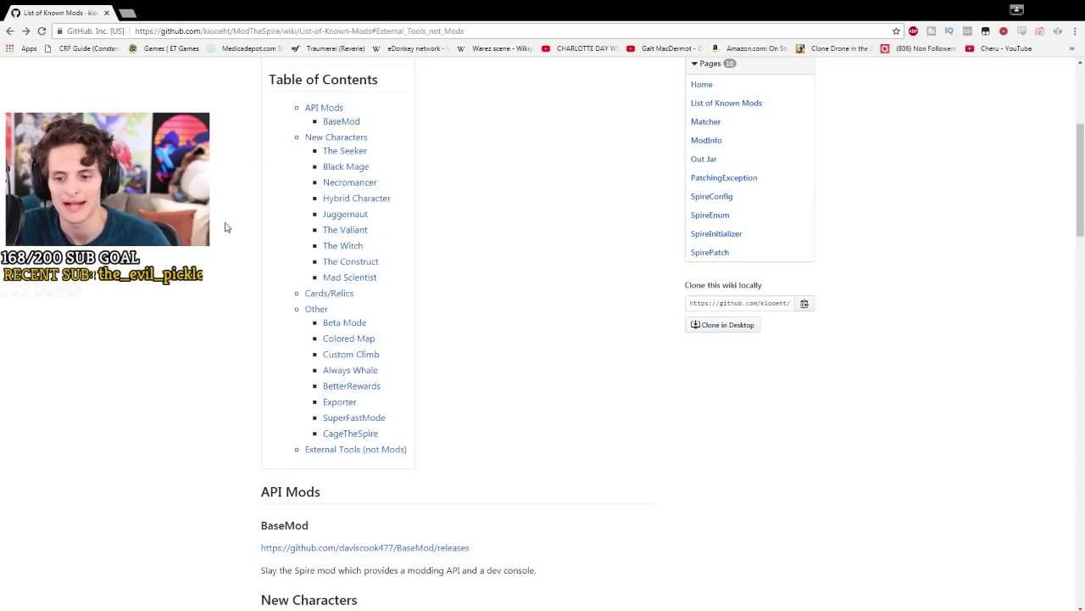
Jump to The Witch on the Known Mods wiki and view witchmod's GitHub releases
scroll(229, 229, "up", 2)
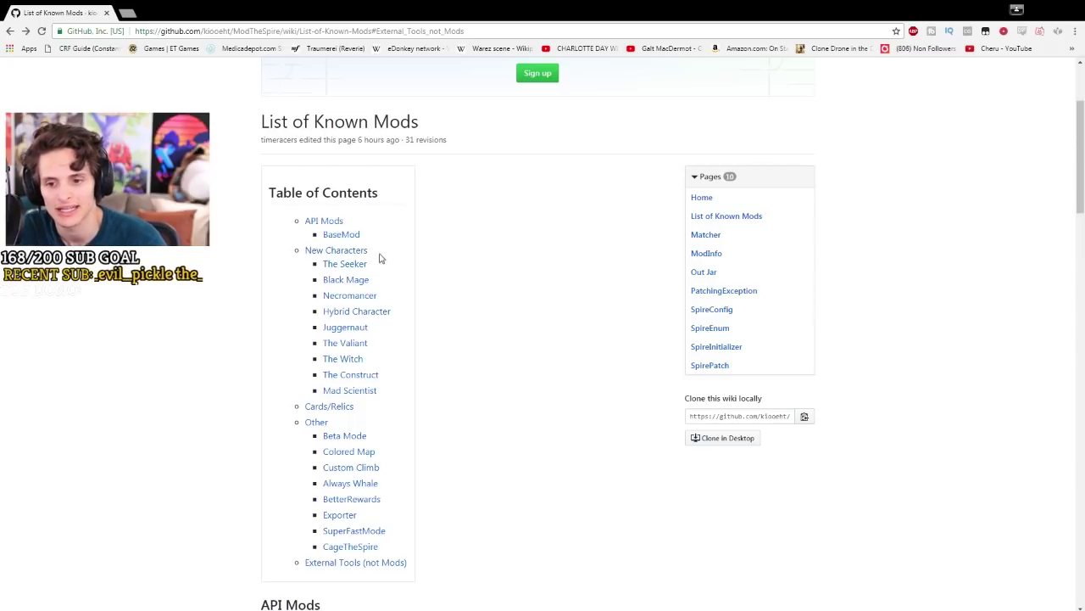
left_click(354, 357)
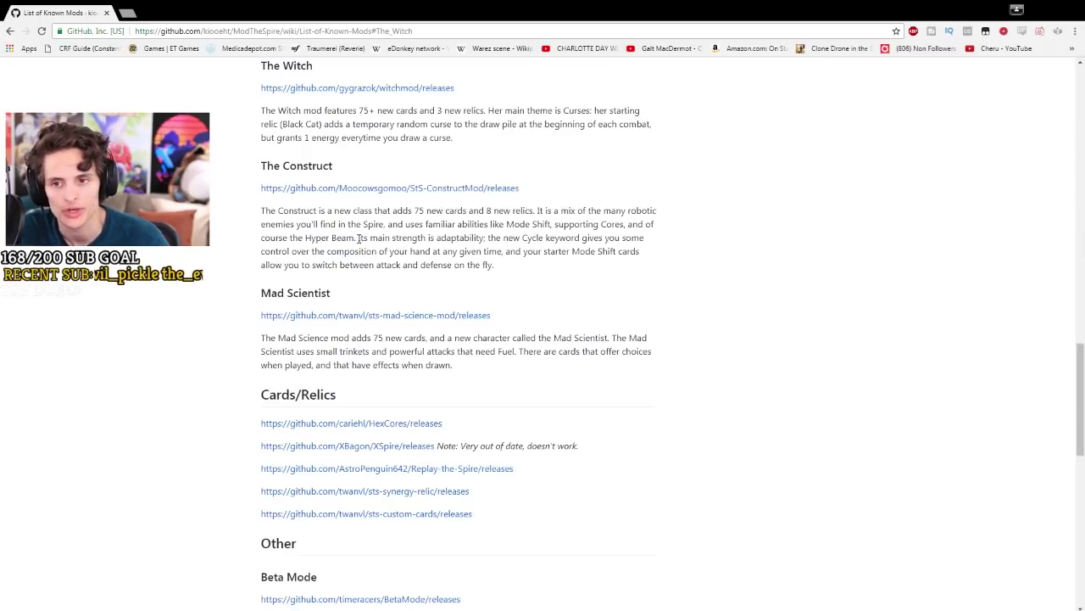
left_click(328, 88)
scroll(382, 212, "down", 1)
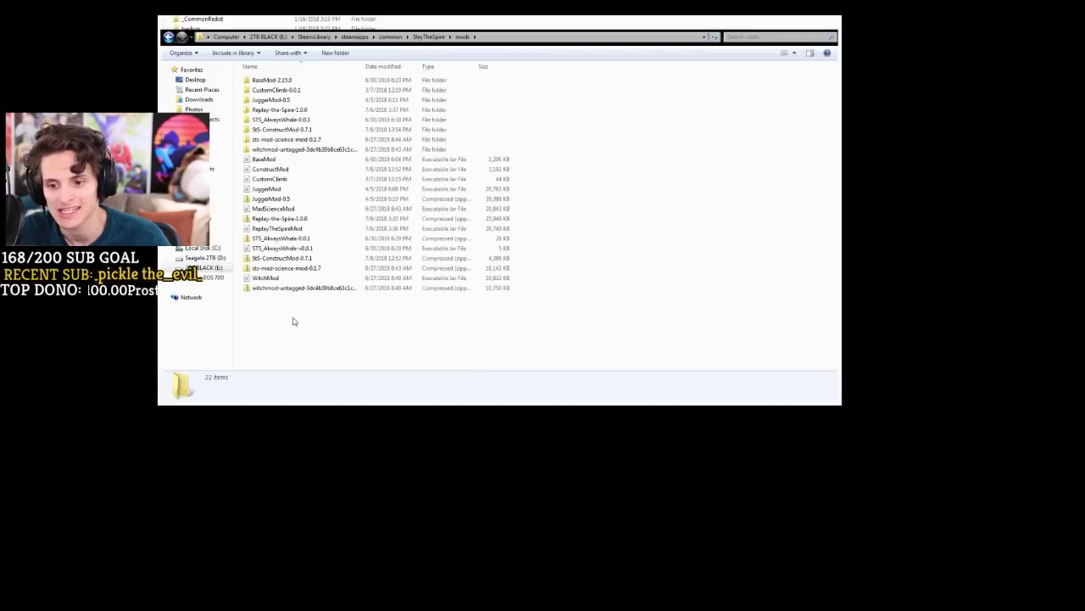
left_click(285, 289)
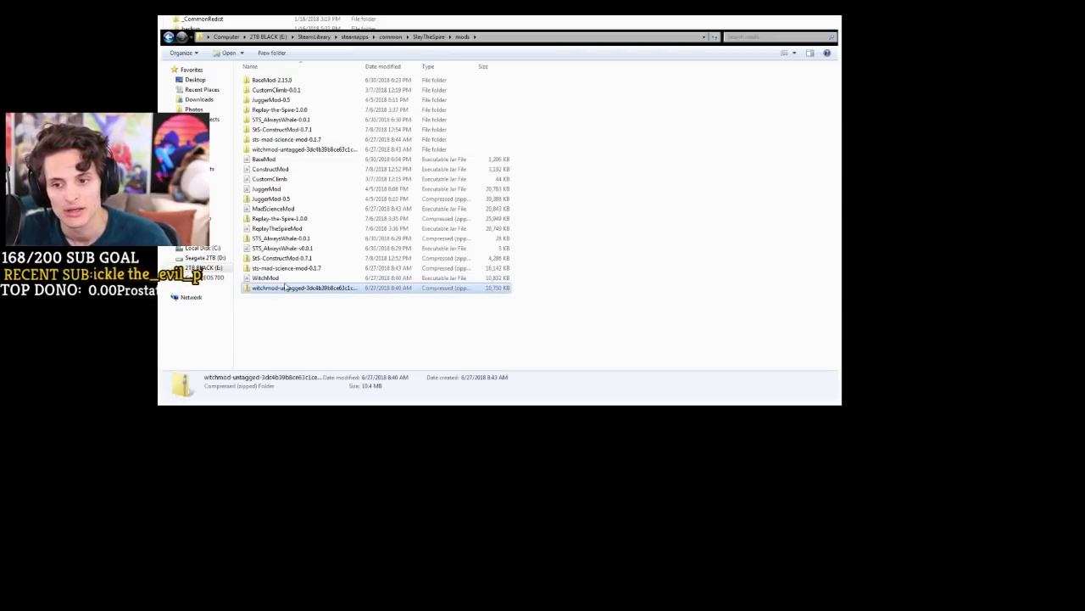
left_click(287, 150)
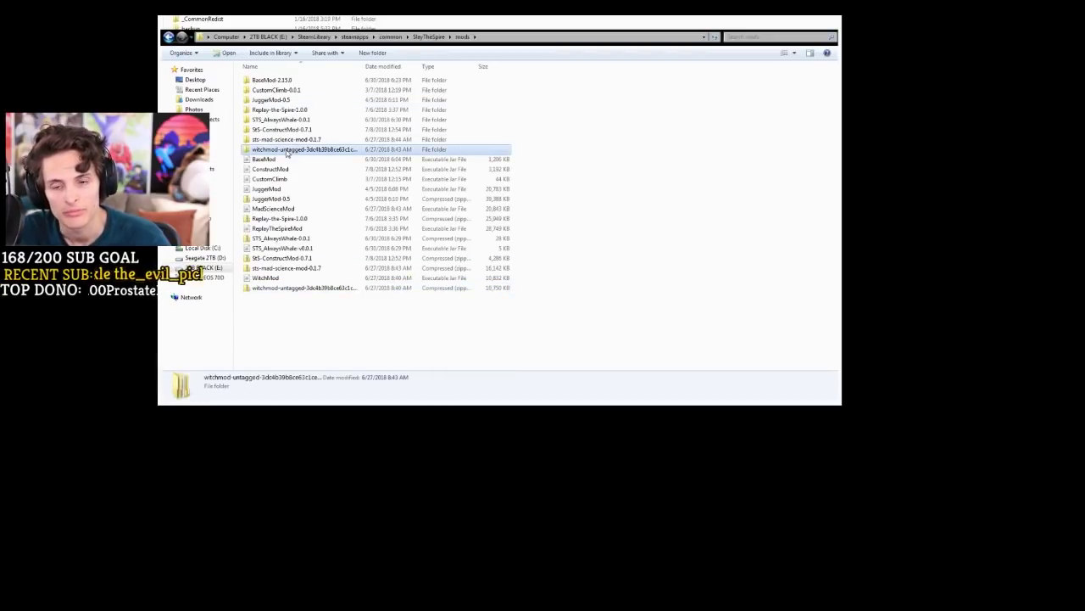
left_click(266, 279)
left_click(277, 278, "ctrl")
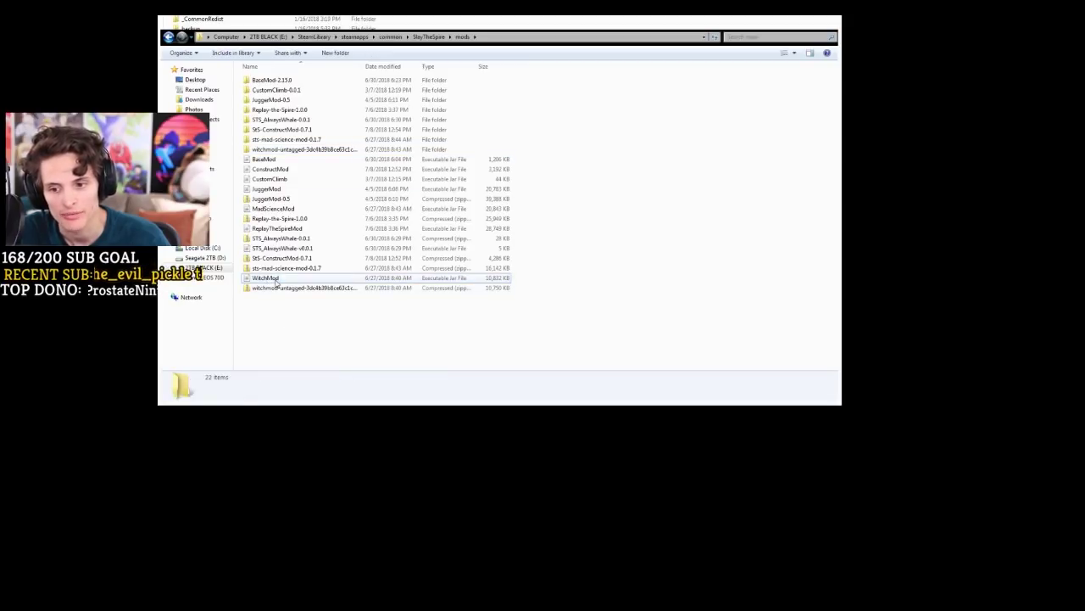
left_click(272, 179)
left_click(270, 188)
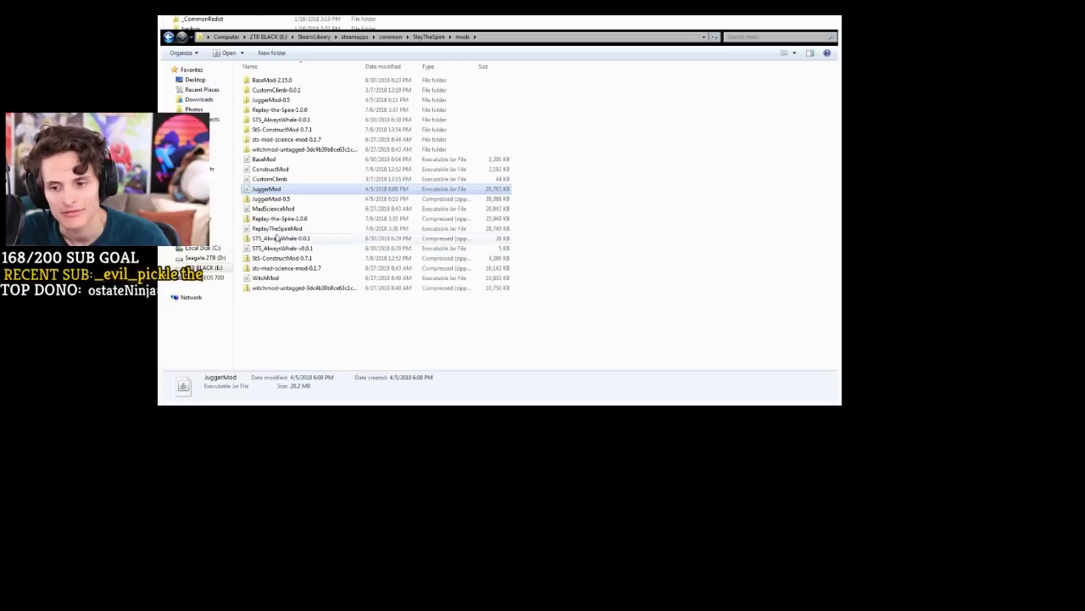
left_click(278, 229)
left_click(276, 248)
left_click(266, 278)
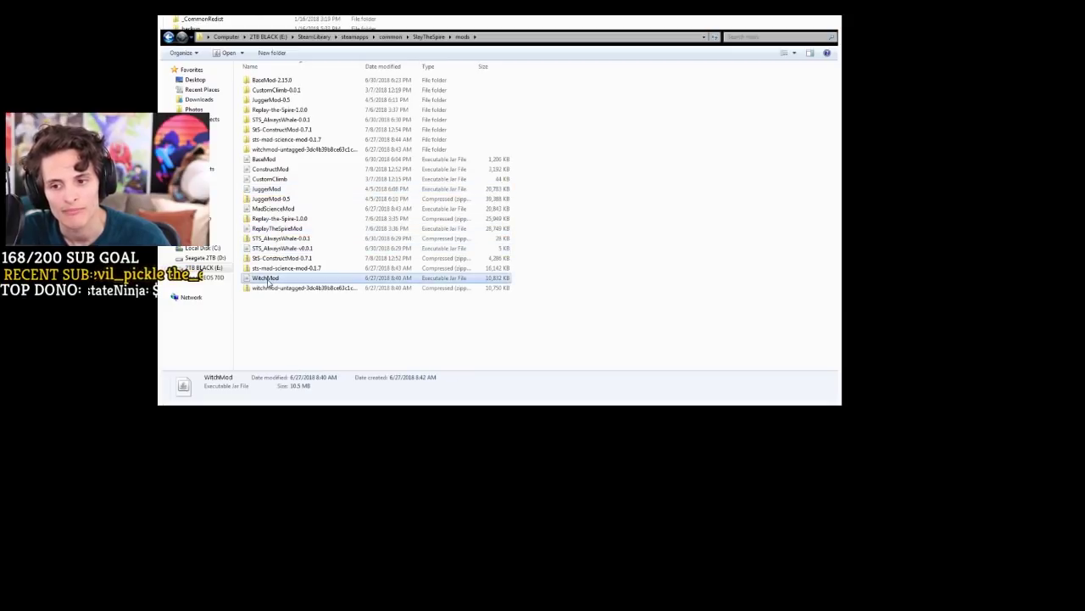
left_click(270, 168)
left_click(263, 160)
left_click(272, 179)
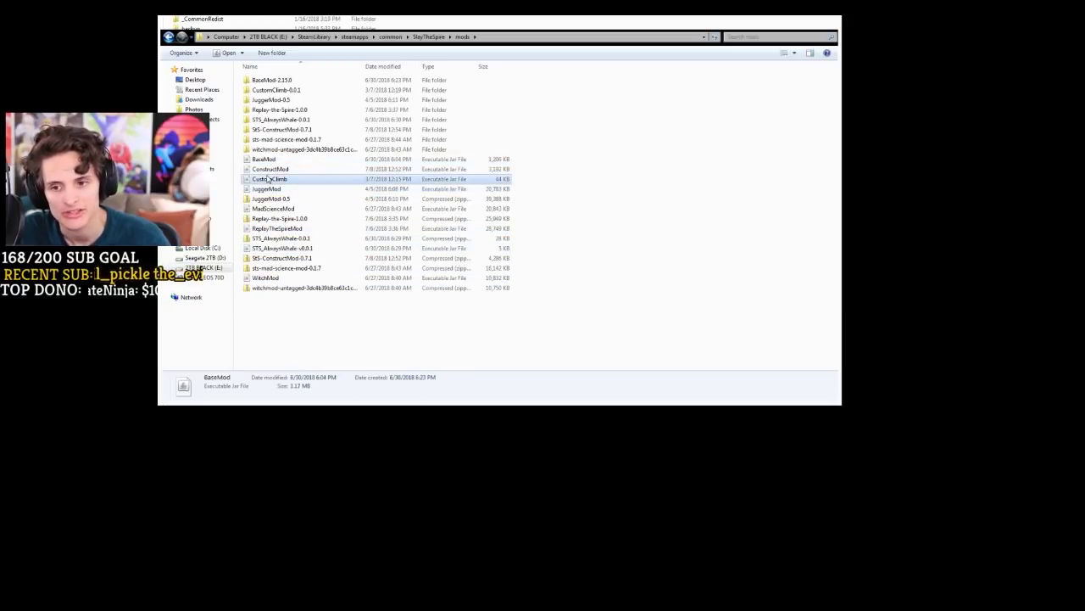
left_click(287, 80)
left_click(285, 90)
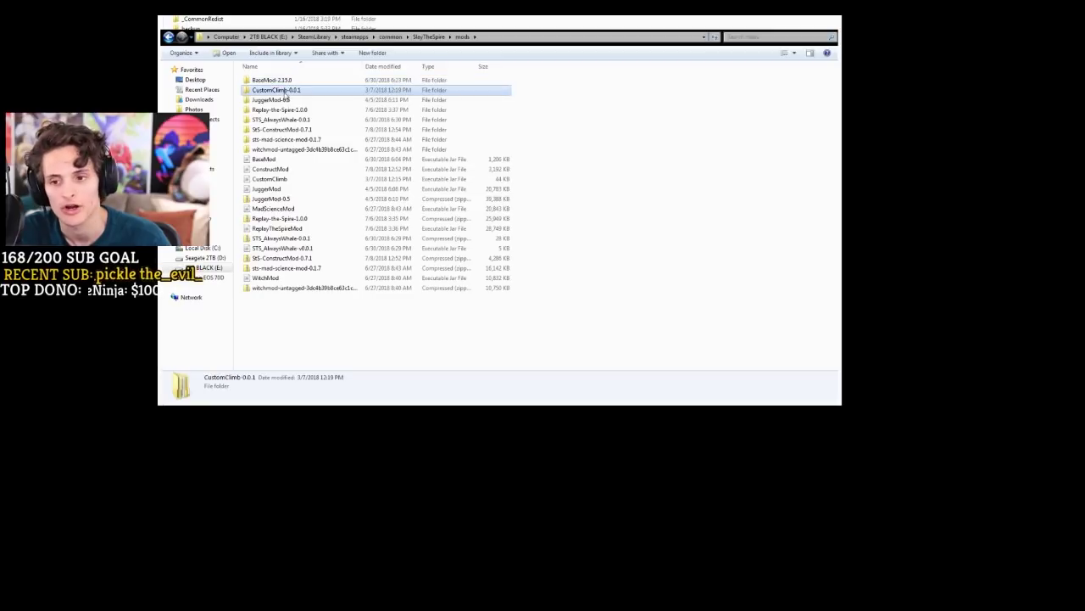